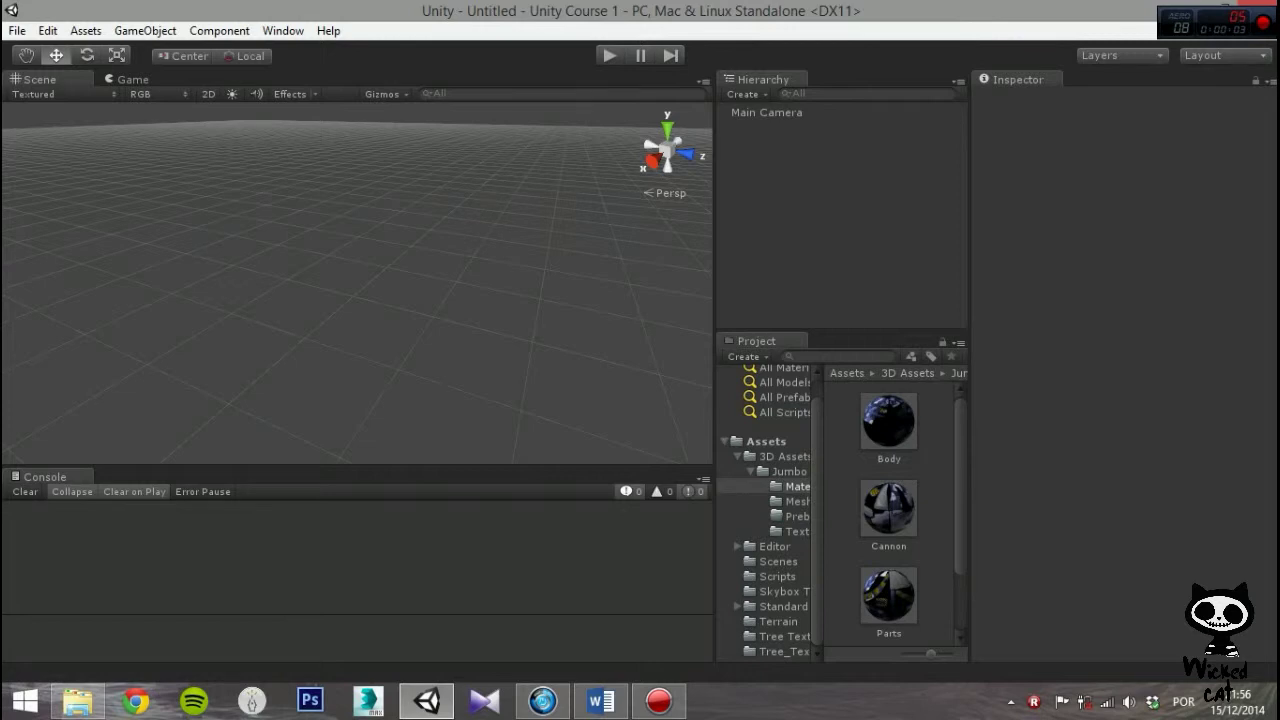
# Step: Examine the tank's Body, Cannon, Parts and Wheels materials and their shader settings in the Jumbo materials folder
pyautogui.scroll(-1, 889, 510)
pyautogui.scroll(-3, 889, 510)
pyautogui.scroll(4, 889, 510)
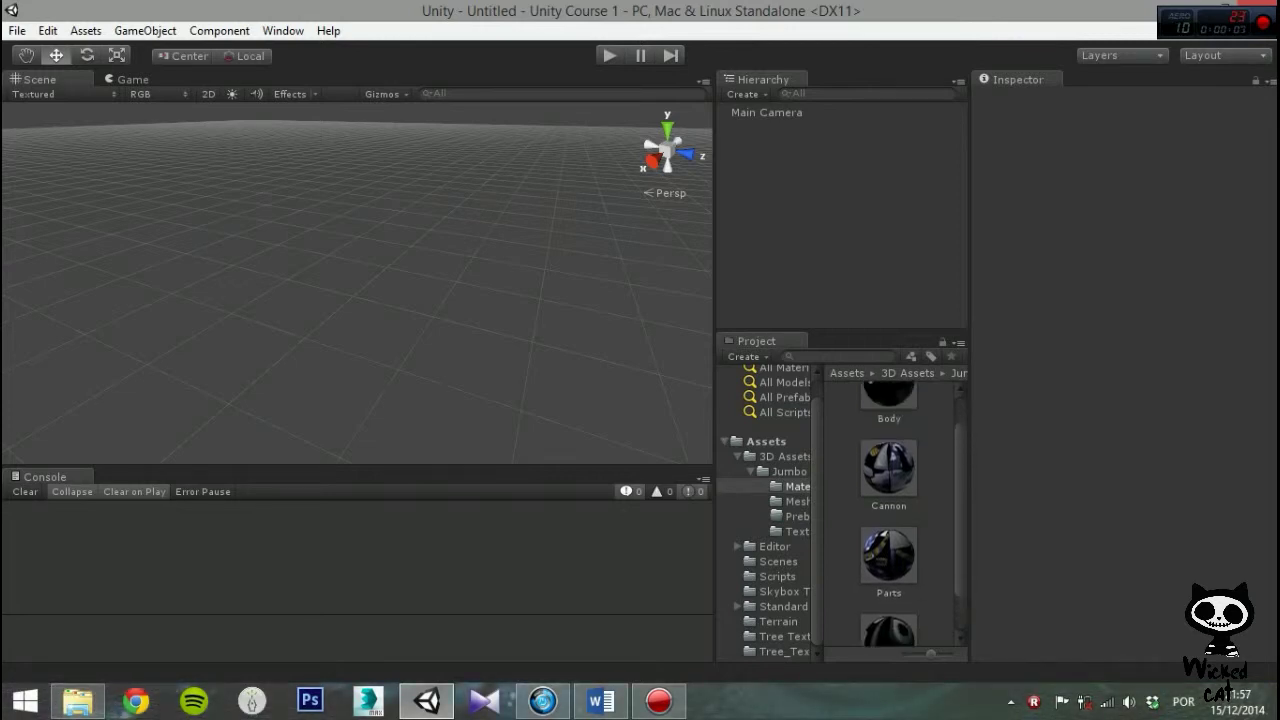
pyautogui.click(889, 422)
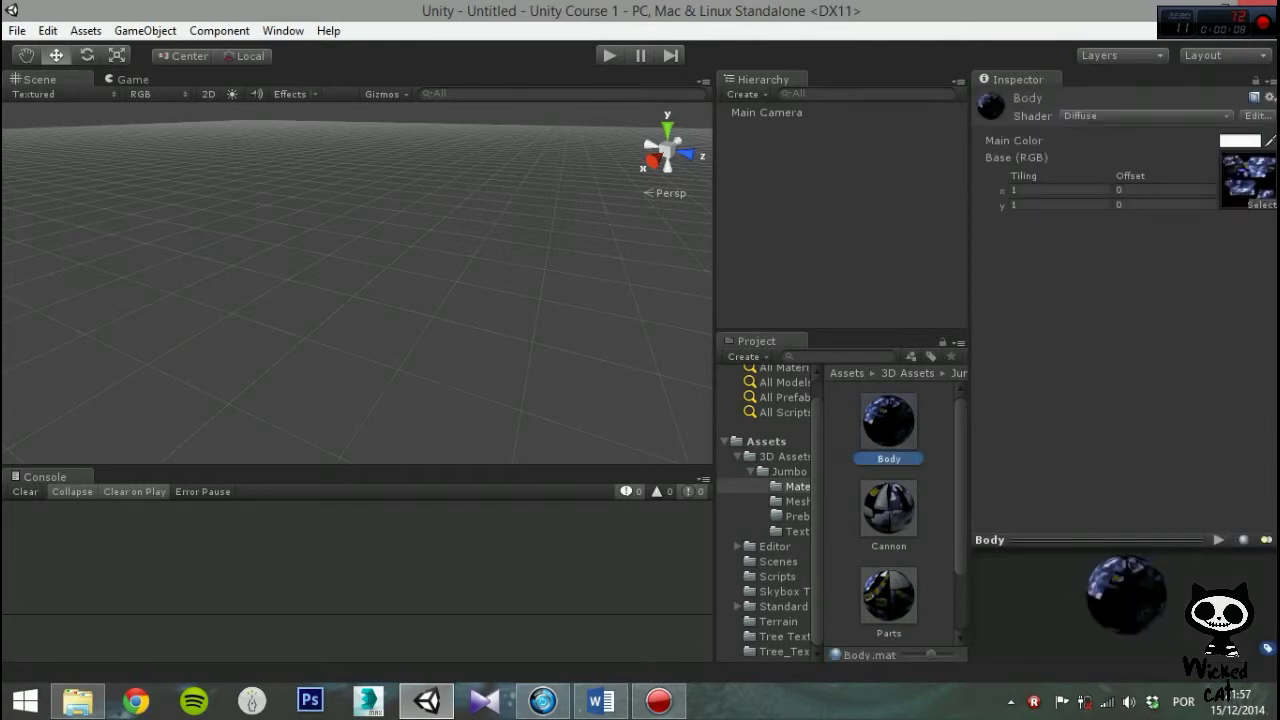
pyautogui.click(889, 509)
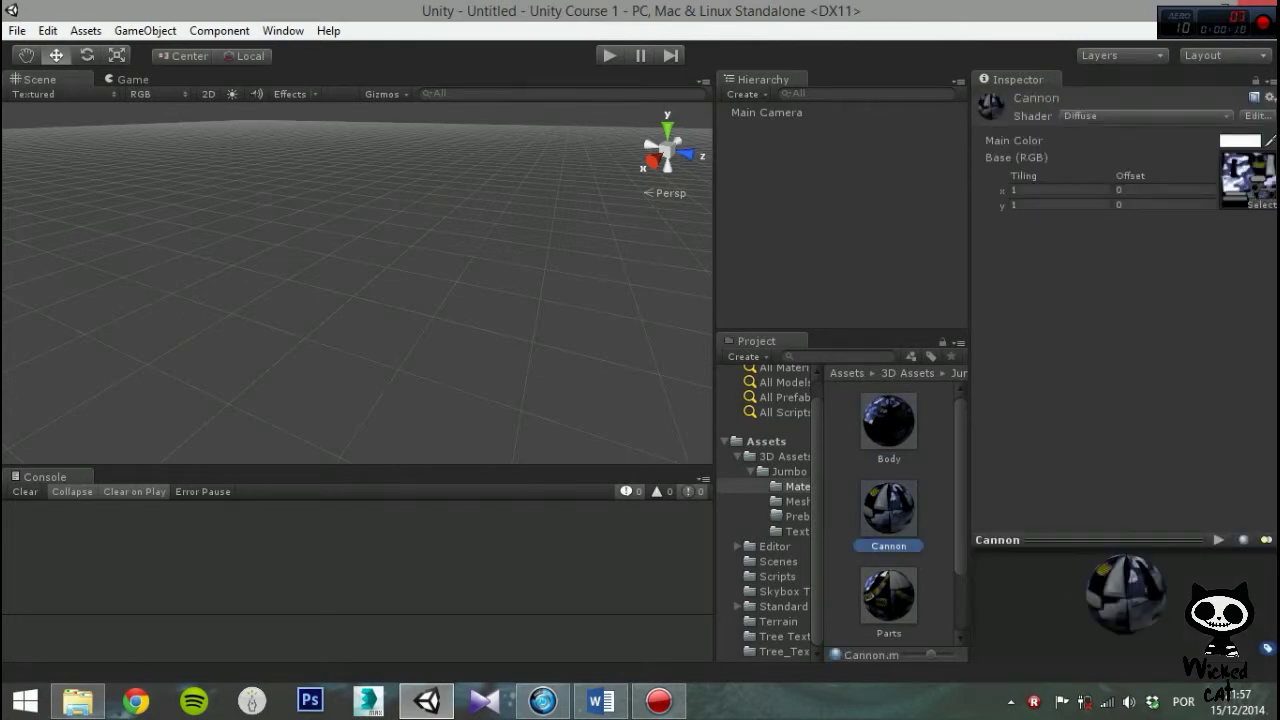
pyautogui.click(889, 596)
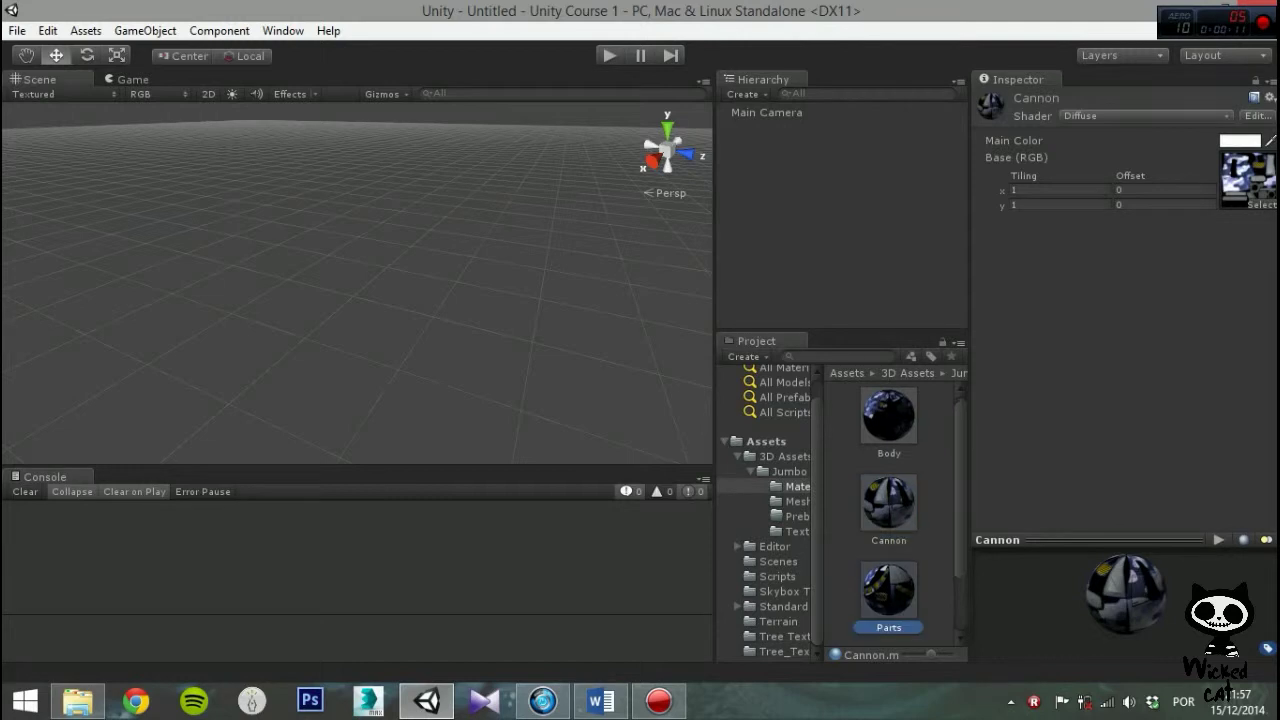
pyautogui.scroll(-3, 889, 596)
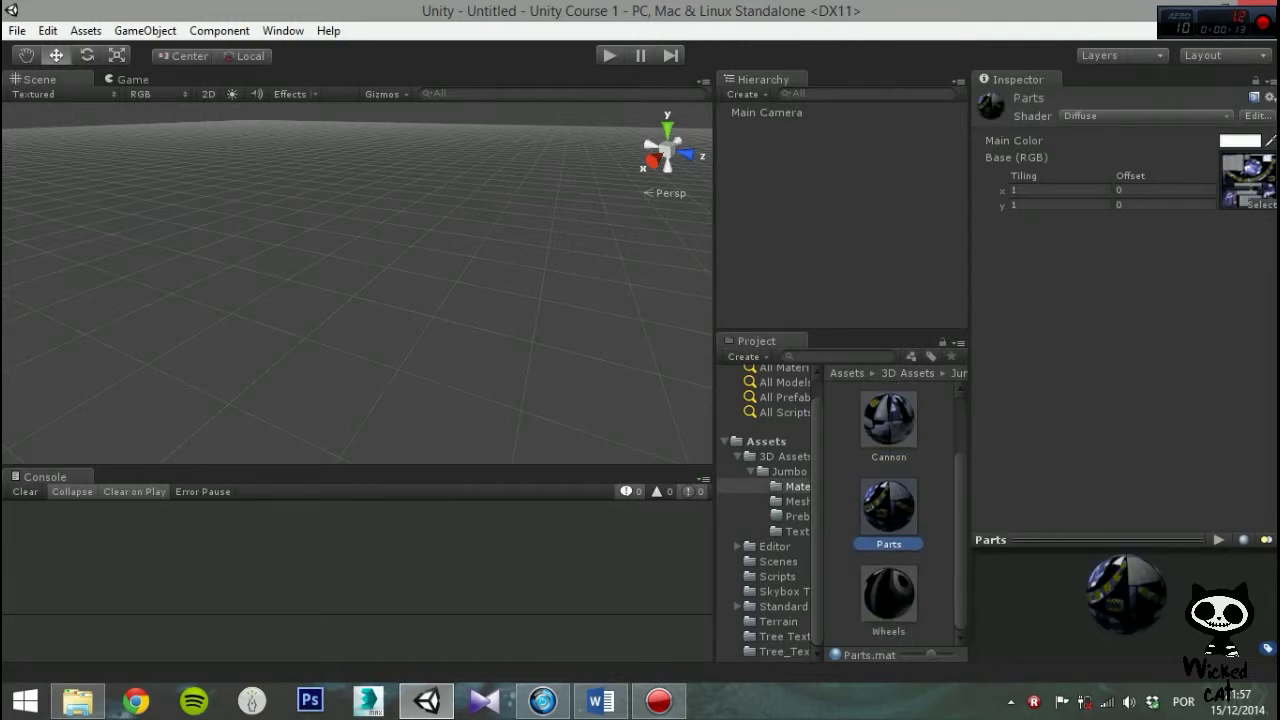
pyautogui.click(889, 596)
pyautogui.scroll(2, 889, 510)
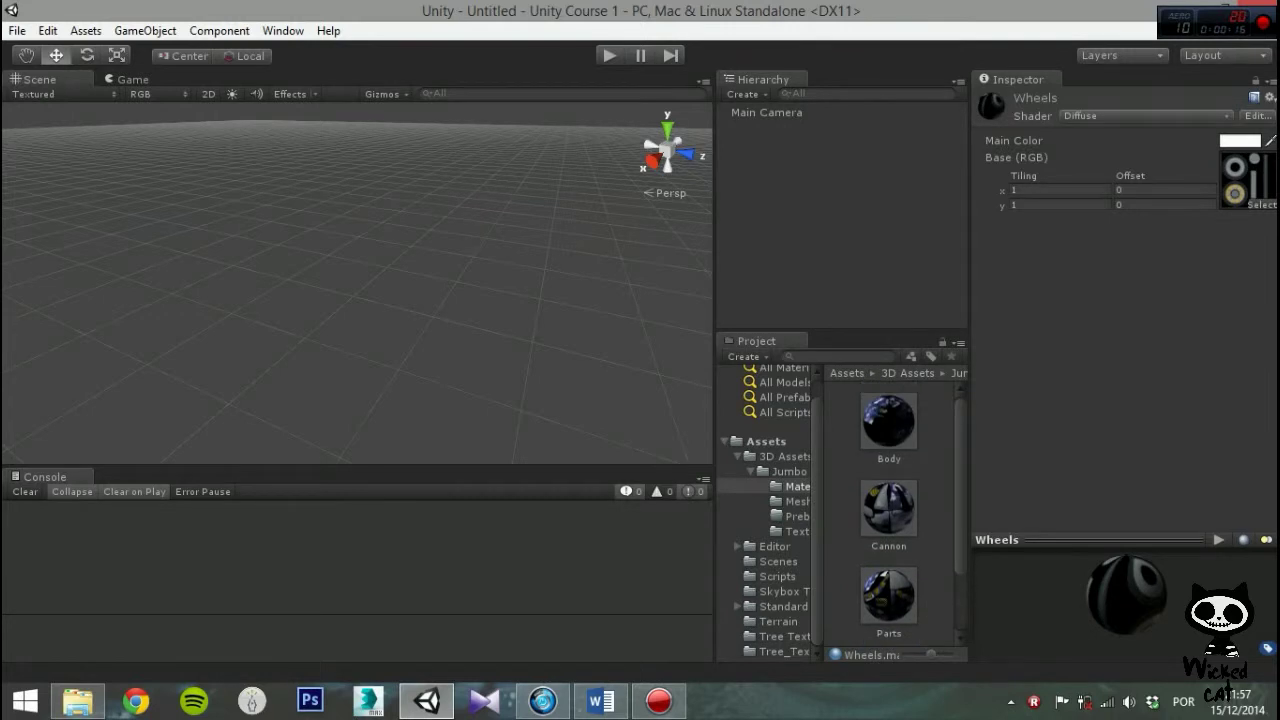
pyautogui.click(889, 422)
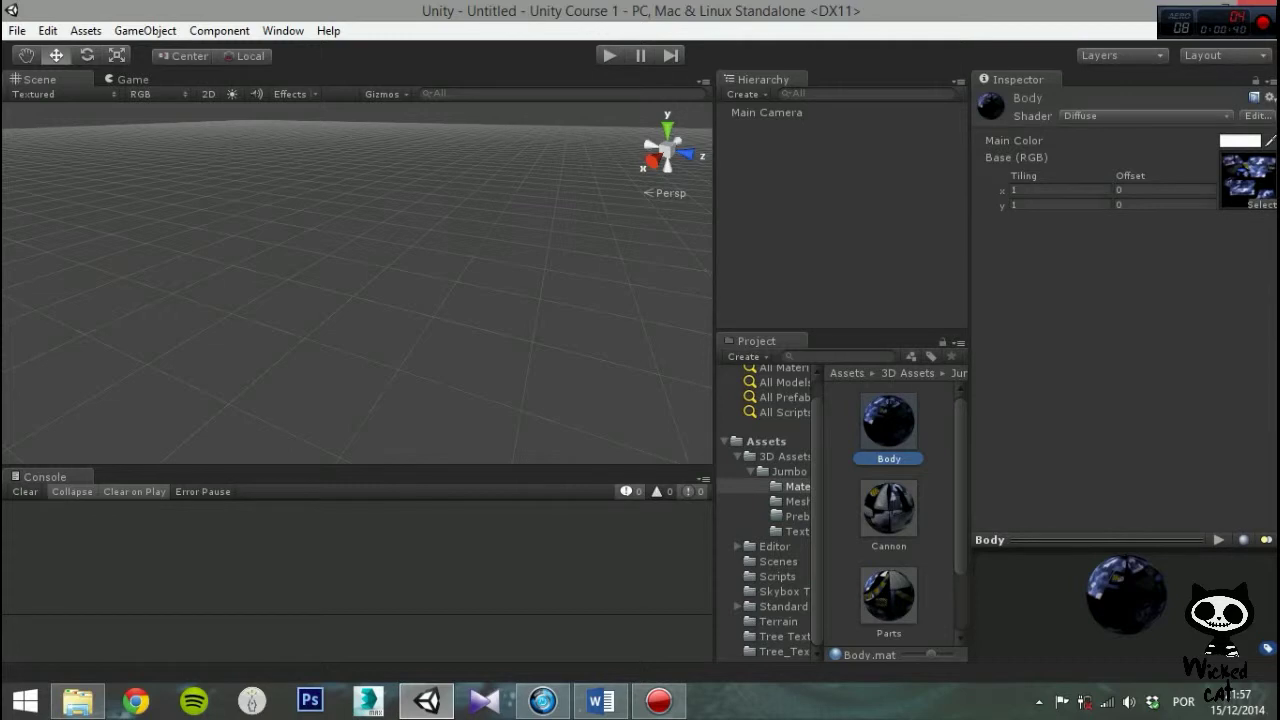
# Step: Create a sphere in the scene and apply the Body material to it
pyautogui.click(145, 30)
pyautogui.moveTo(100, 93)
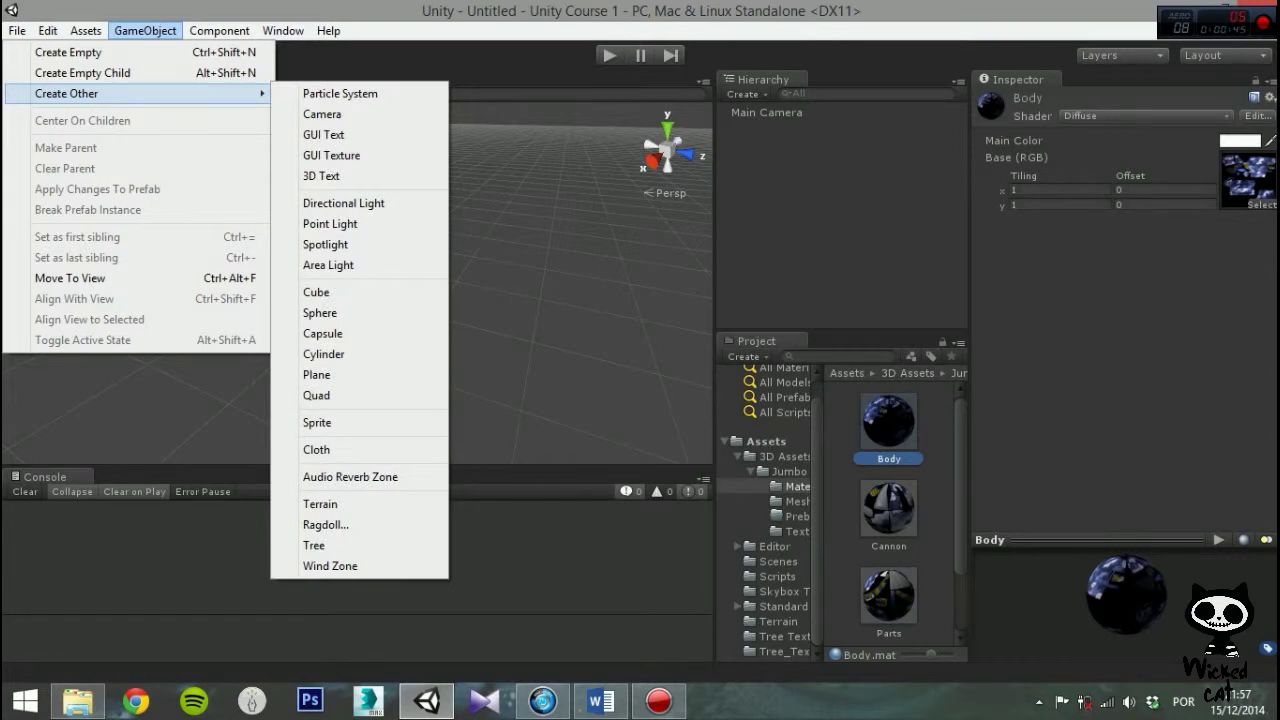
pyautogui.moveTo(219, 31)
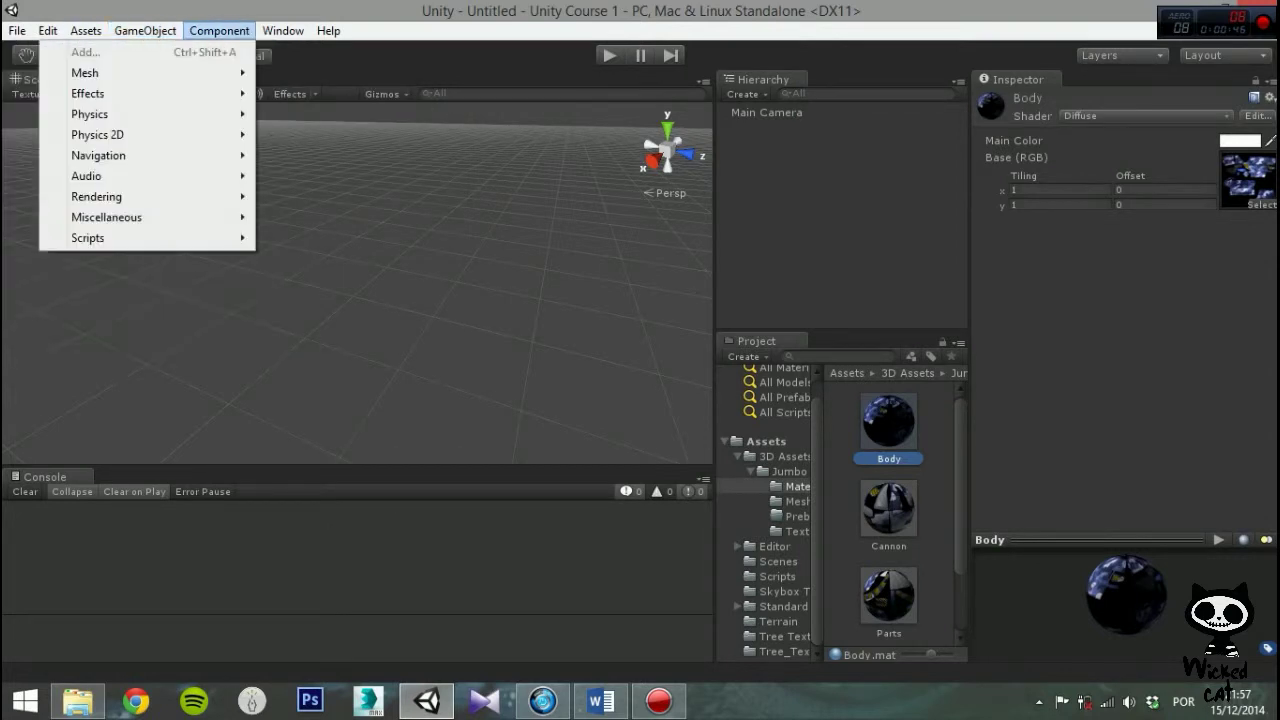
pyautogui.moveTo(145, 30)
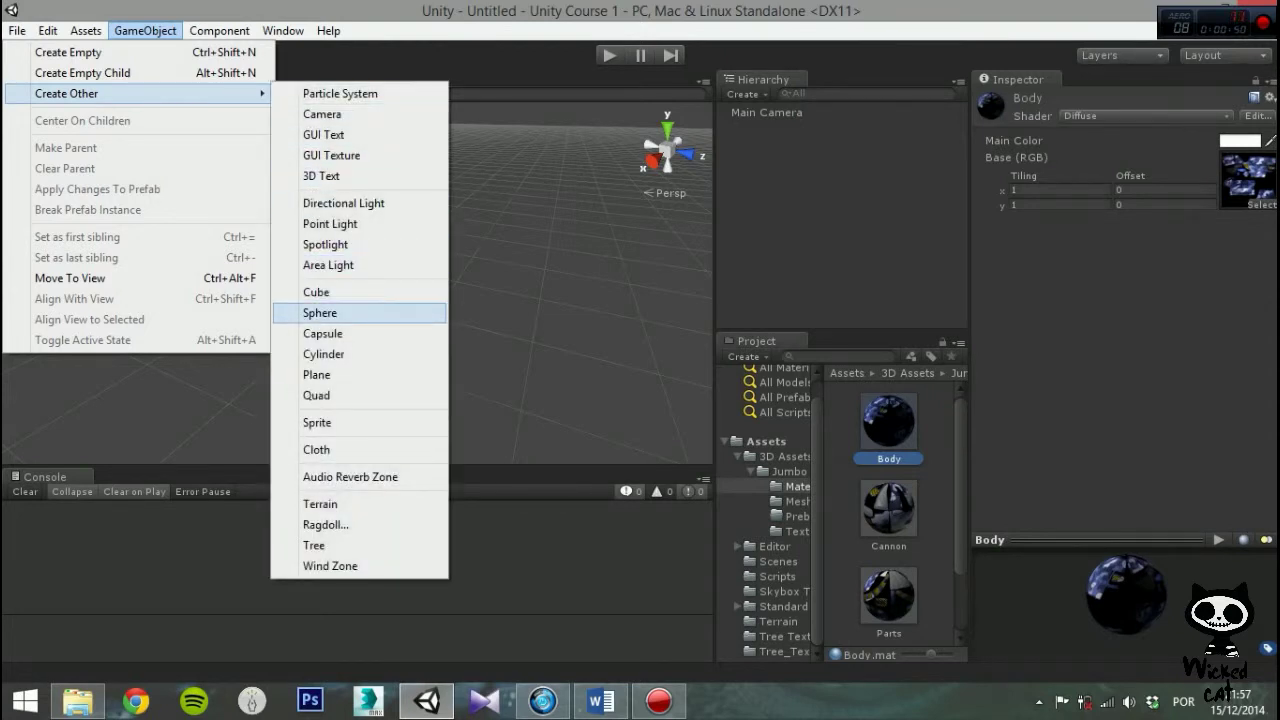
pyautogui.click(320, 313)
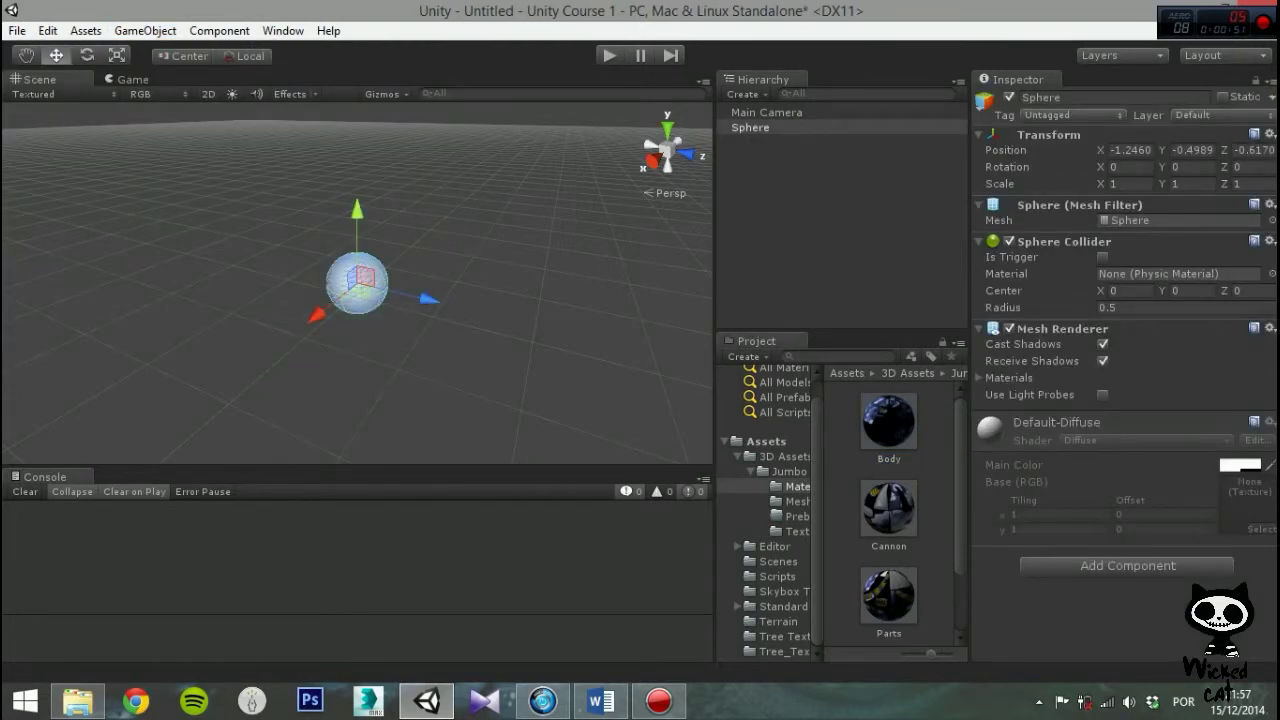
pyautogui.moveTo(889, 420); pyautogui.dragTo(357, 283)
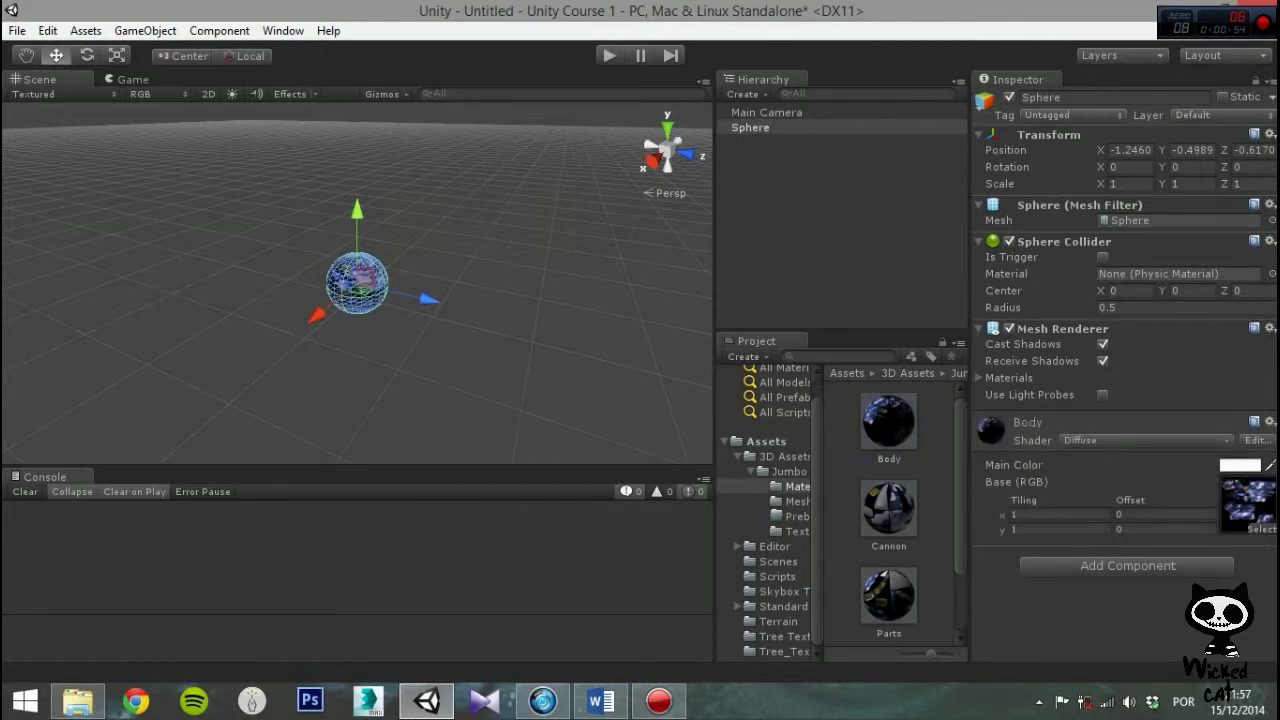
# Step: Change the Body material's shader to Specular and slightly adjust its shininess
pyautogui.click(889, 422)
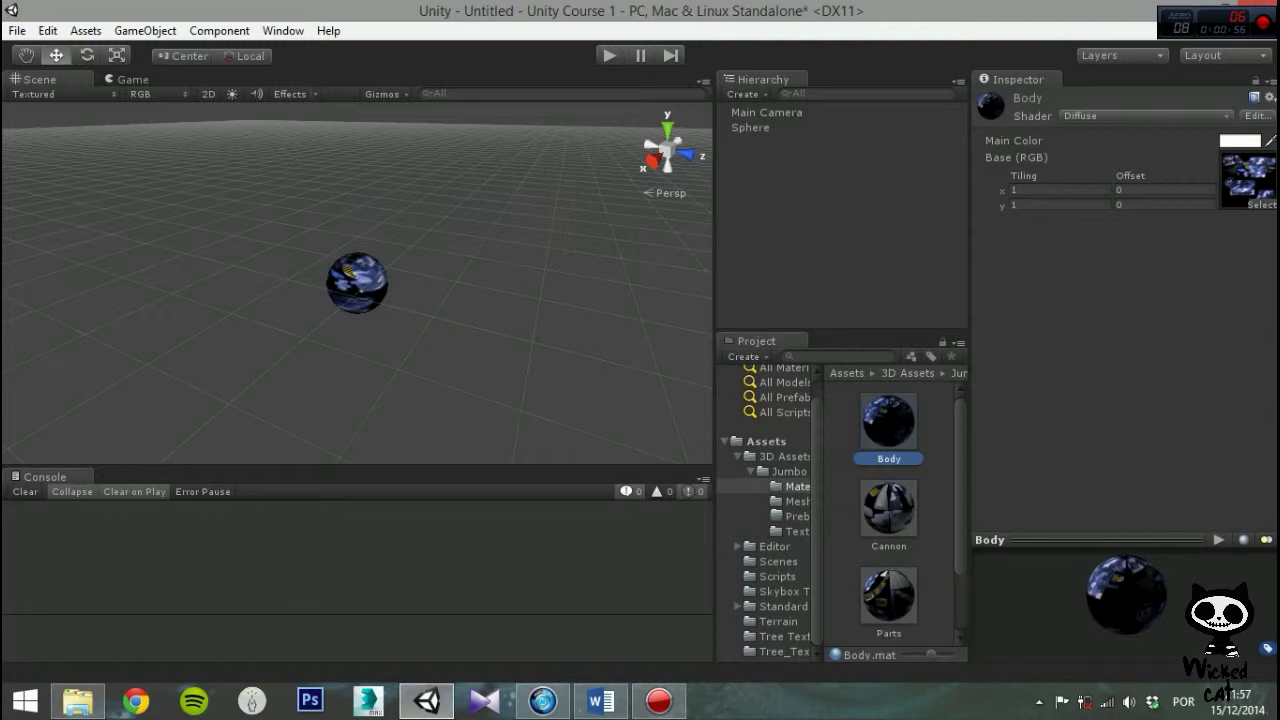
pyautogui.scroll(5, 357, 283)
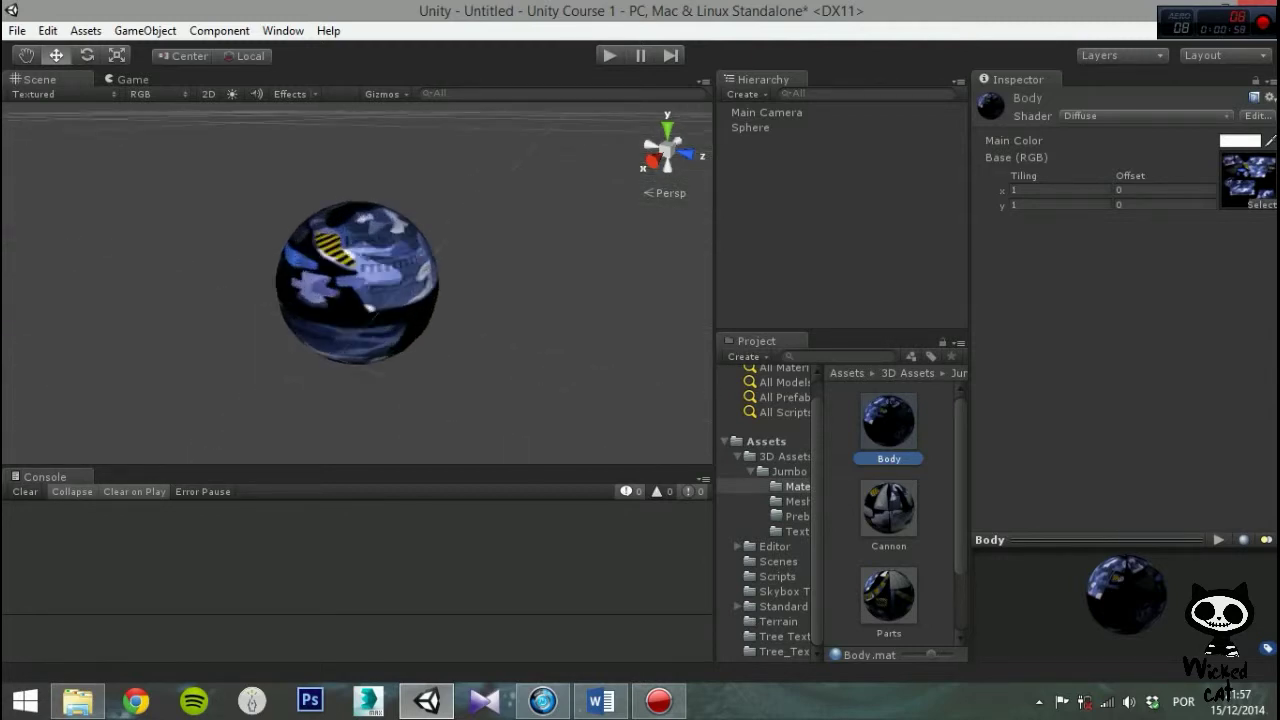
pyautogui.scroll(2, 358, 283)
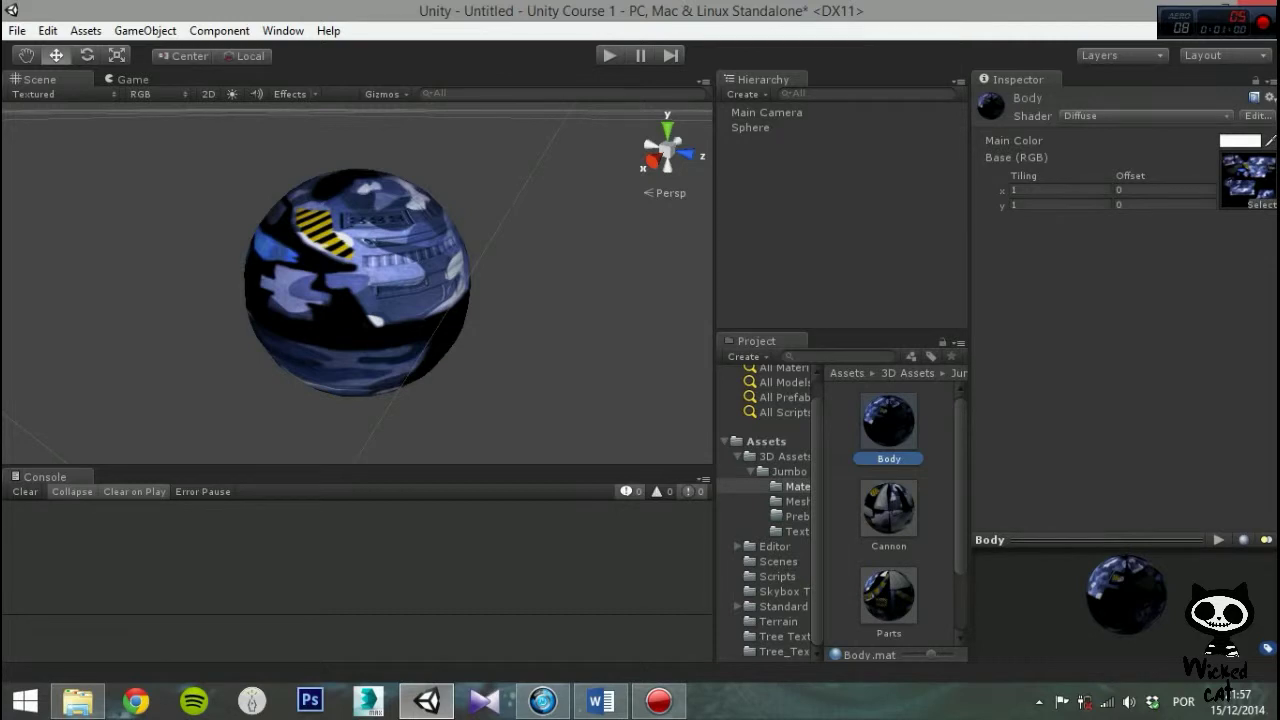
pyautogui.click(1146, 116)
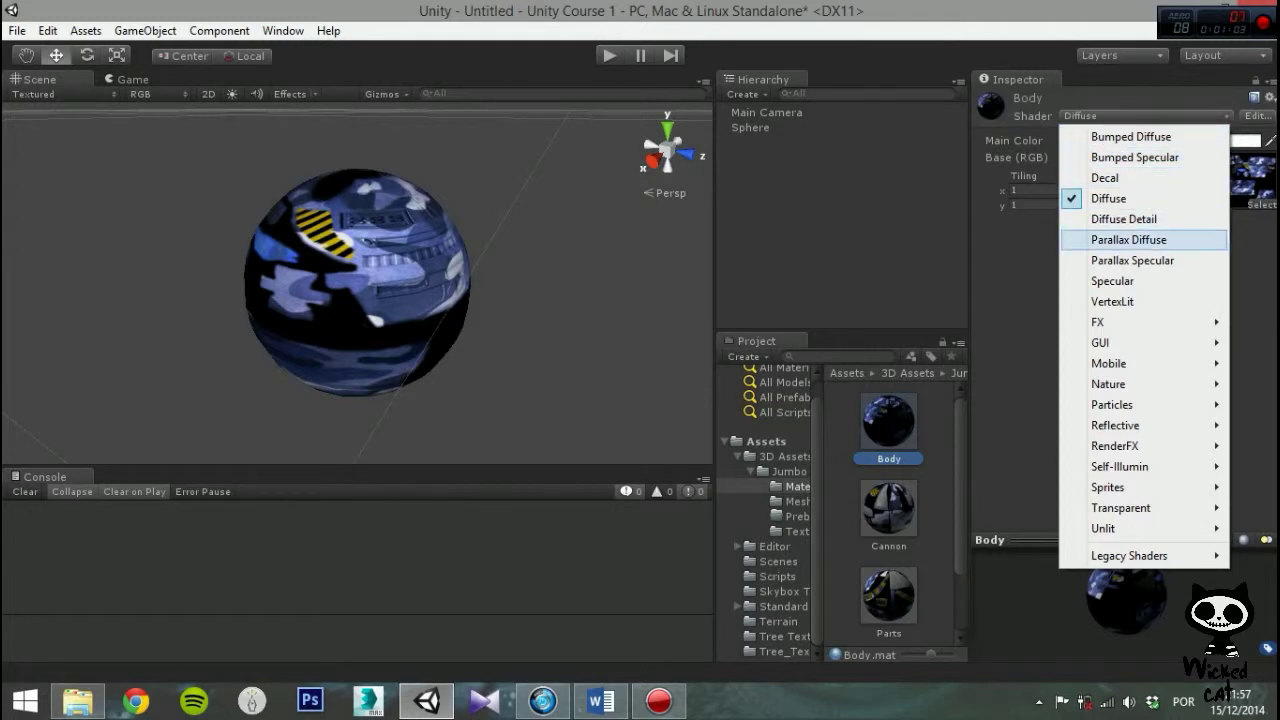
pyautogui.click(1143, 281)
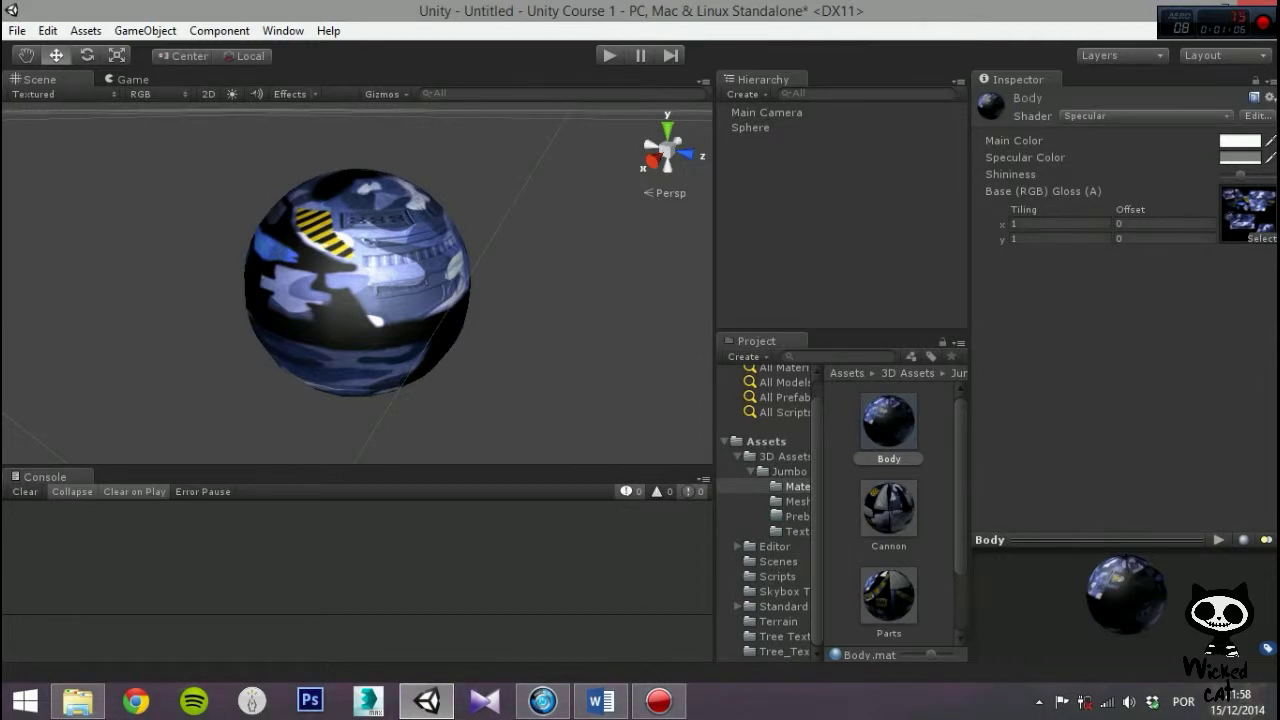
pyautogui.moveTo(1240, 175)
pyautogui.mouseDown()
pyautogui.moveTo(1273, 175)
pyautogui.moveTo(1225, 175)
pyautogui.moveTo(1239, 175)
pyautogui.mouseUp()
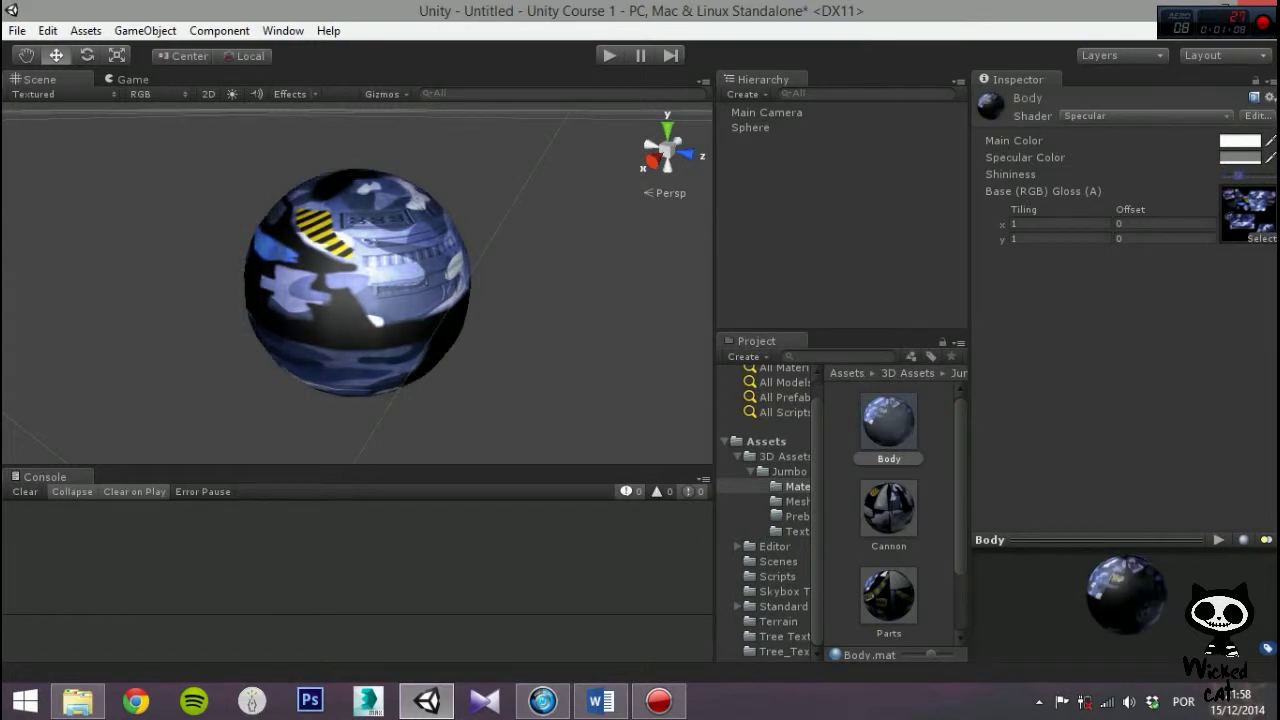
# Step: Try the Bumped Specular and Bumped Diffuse shaders on the Body material, and return it to Diffuse
pyautogui.click(1146, 116)
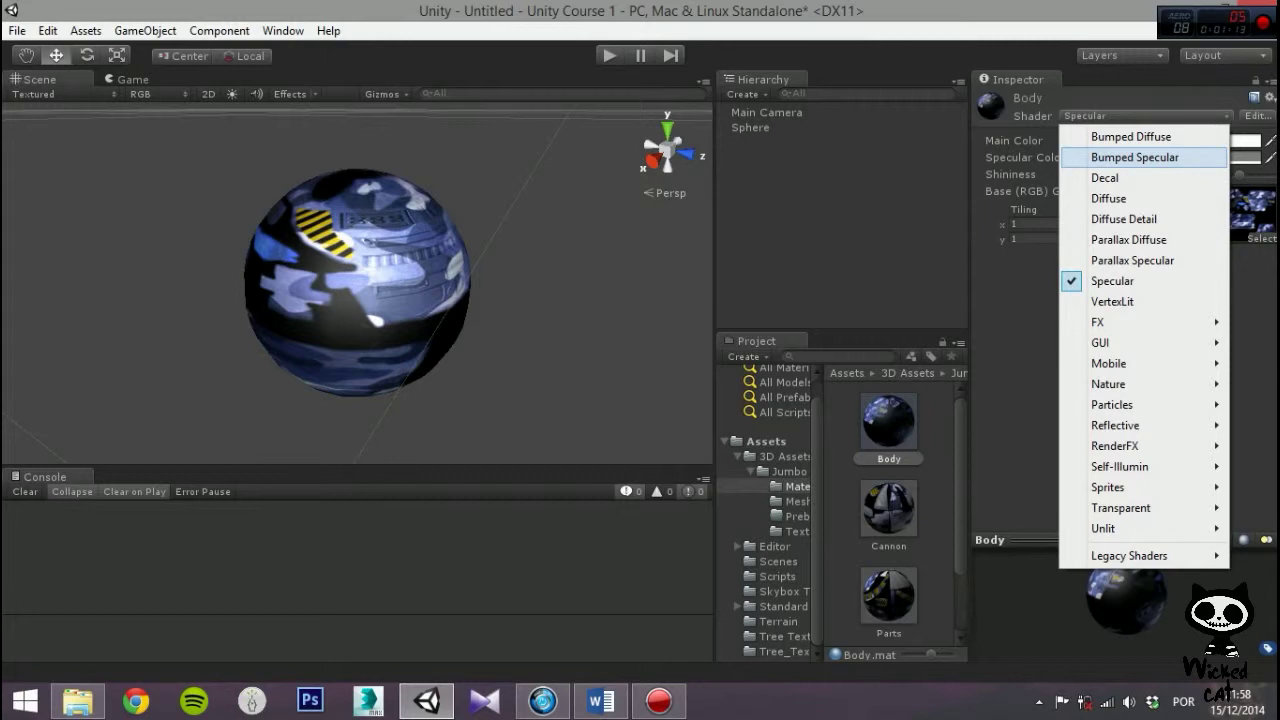
pyautogui.click(1134, 157)
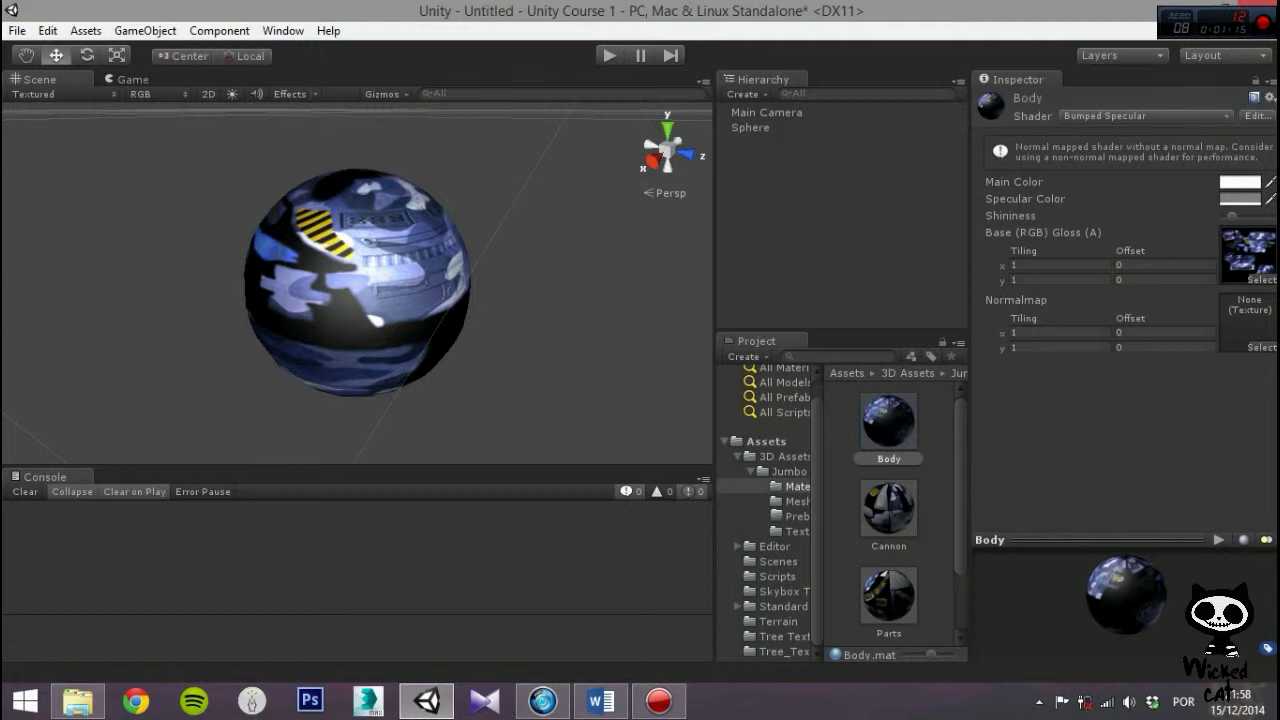
pyautogui.click(1145, 116)
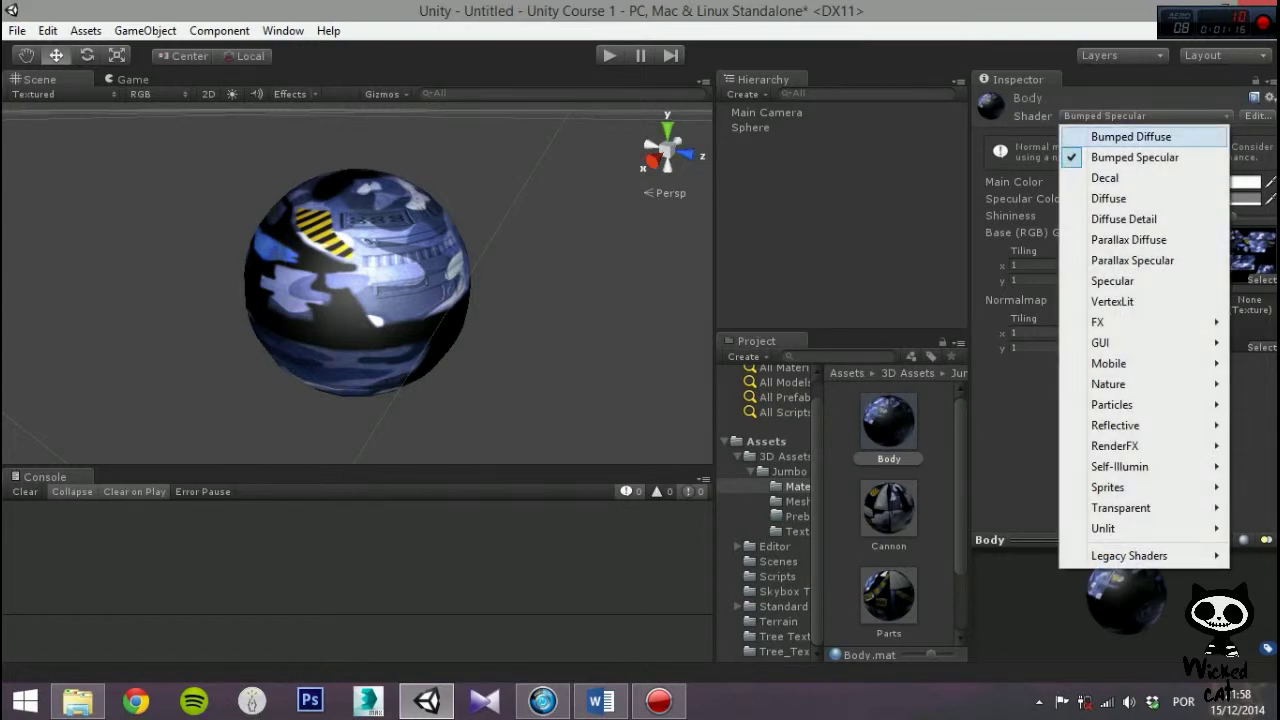
pyautogui.click(1131, 136)
pyautogui.click(1145, 116)
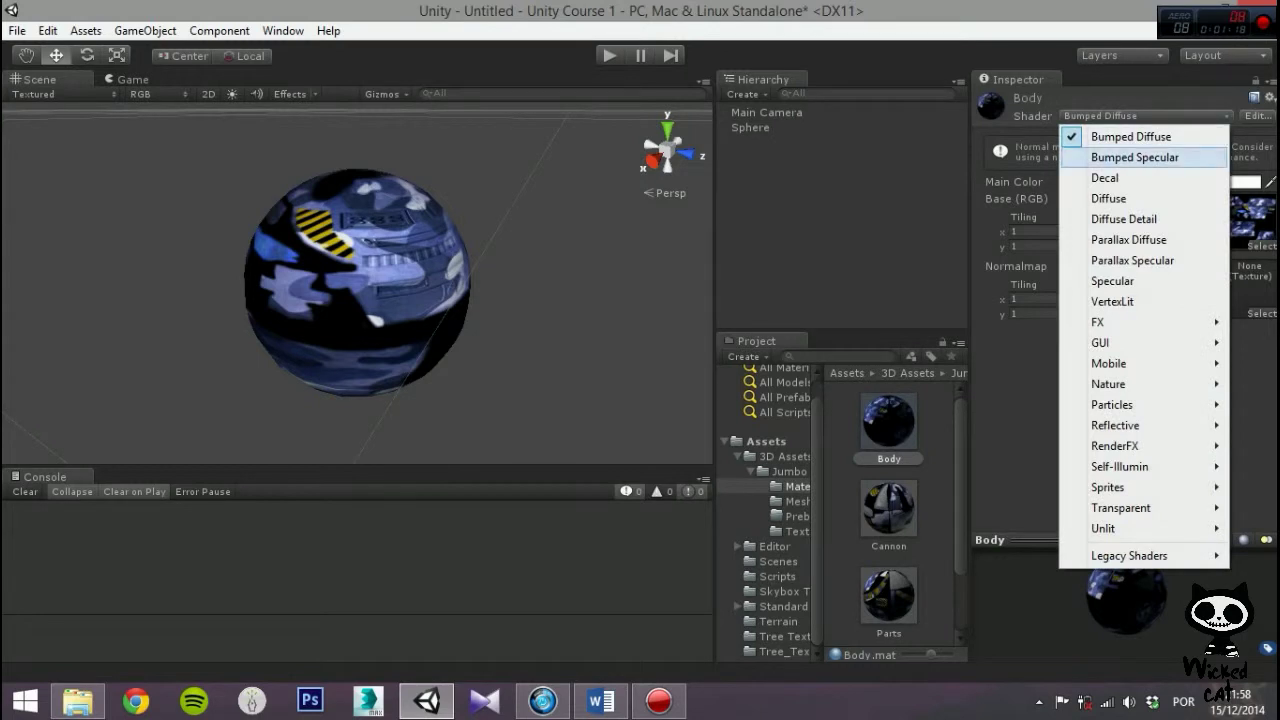
pyautogui.click(1108, 198)
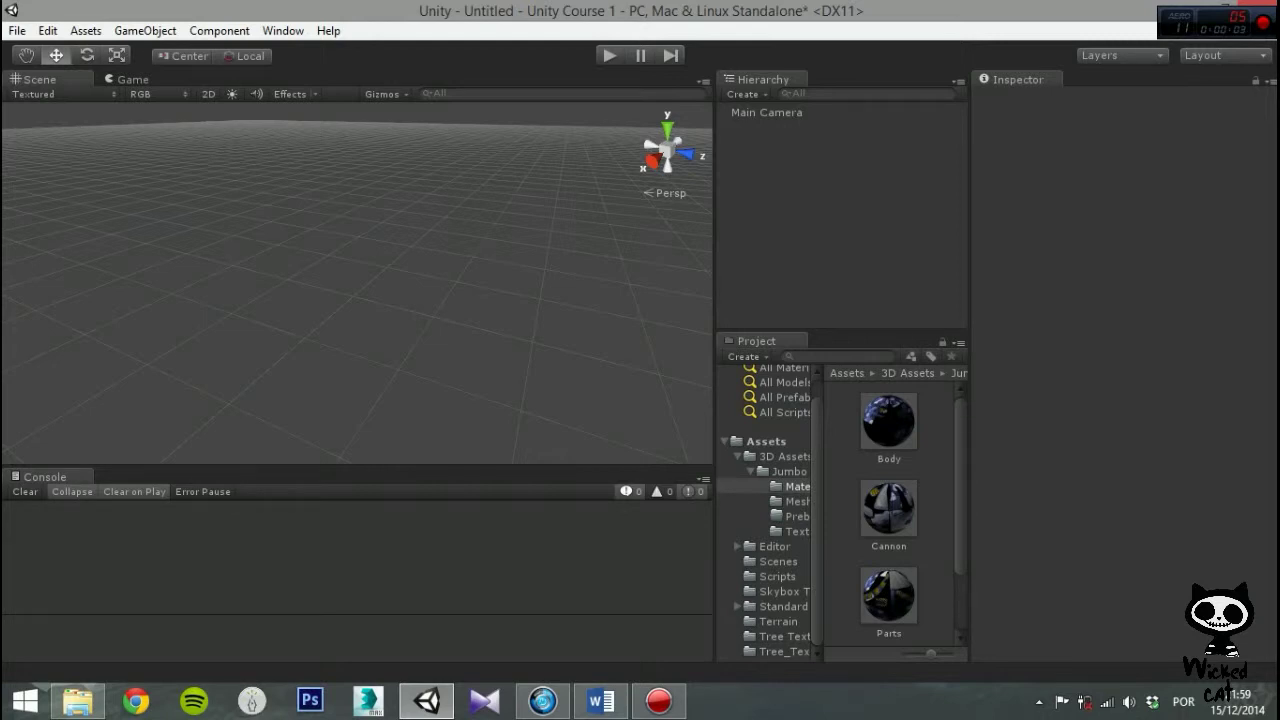
# Step: Switch the Body material to the Bumped Specular shader and assign the Jumbo Body normal texture, marking it as a normal map
pyautogui.click(889, 422)
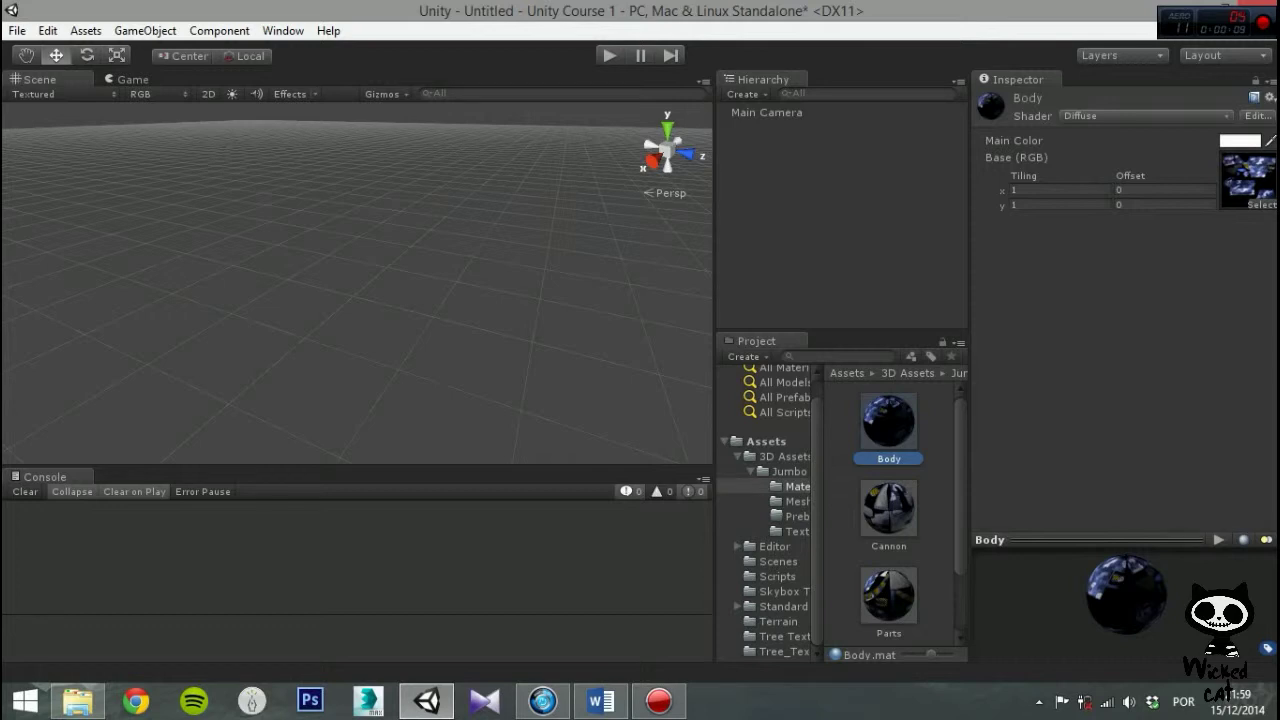
pyautogui.click(1145, 116)
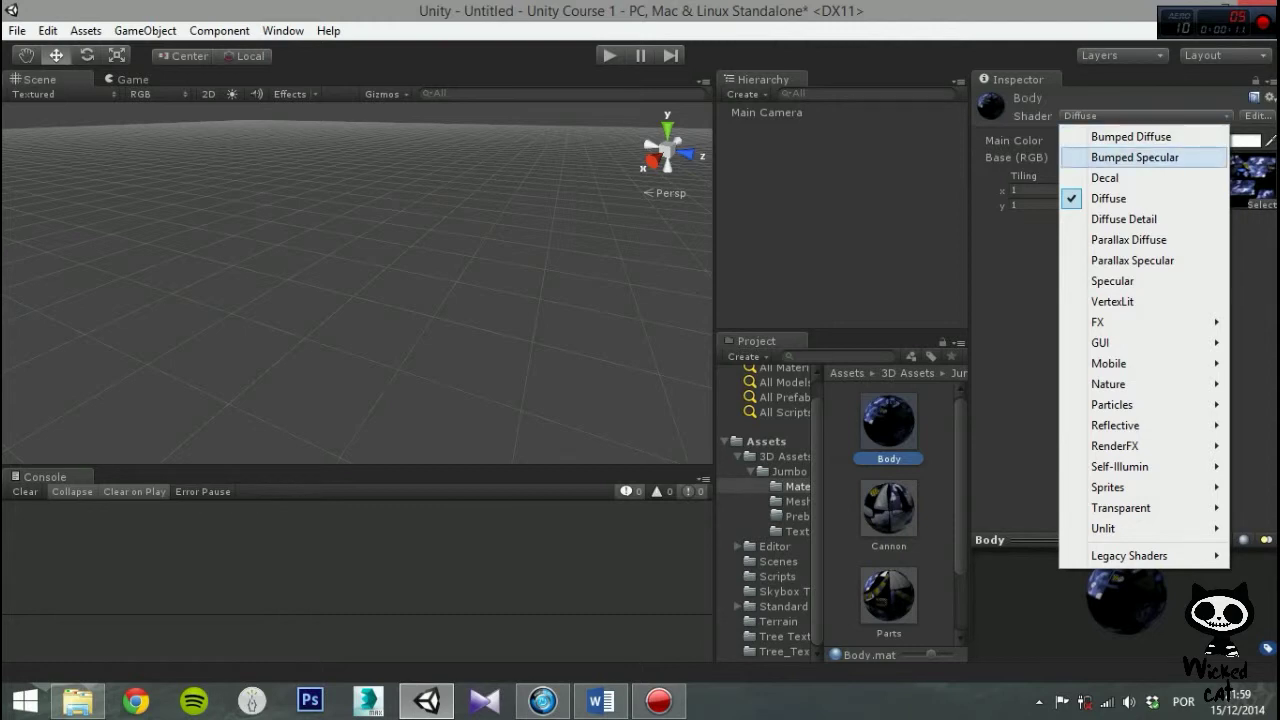
pyautogui.click(1135, 157)
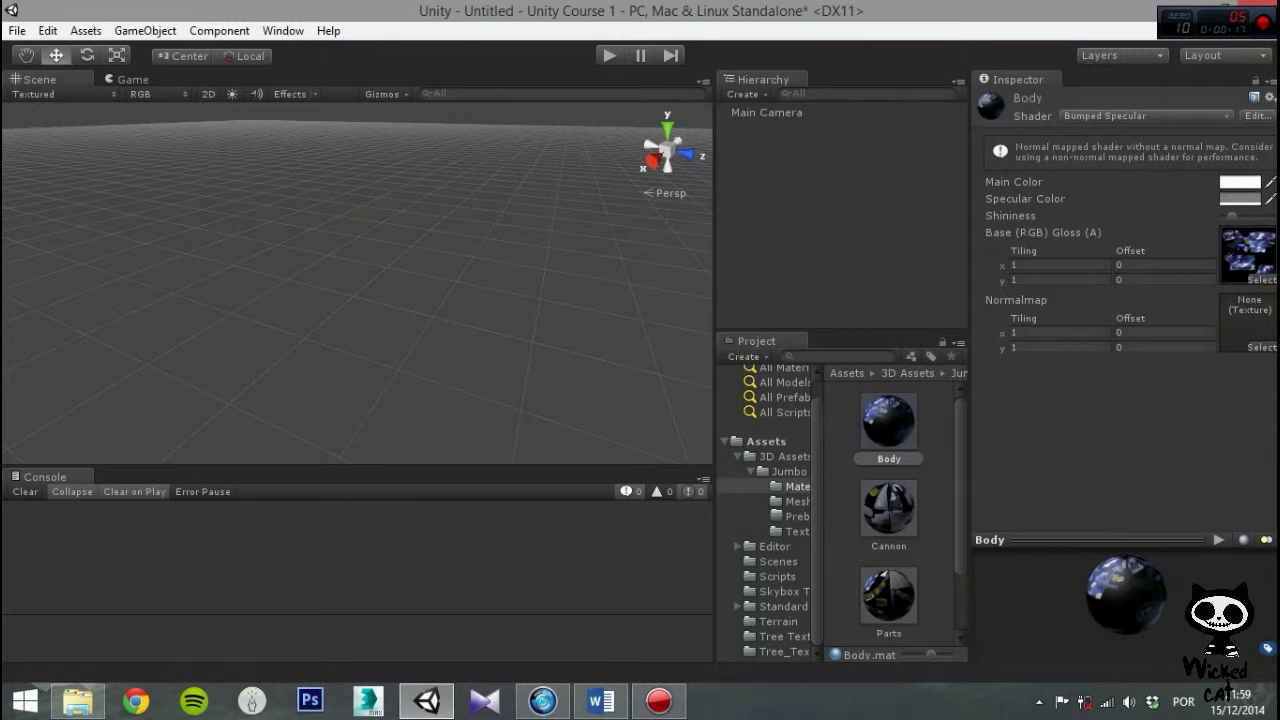
pyautogui.moveTo(888, 508); pyautogui.dragTo(1248, 280)
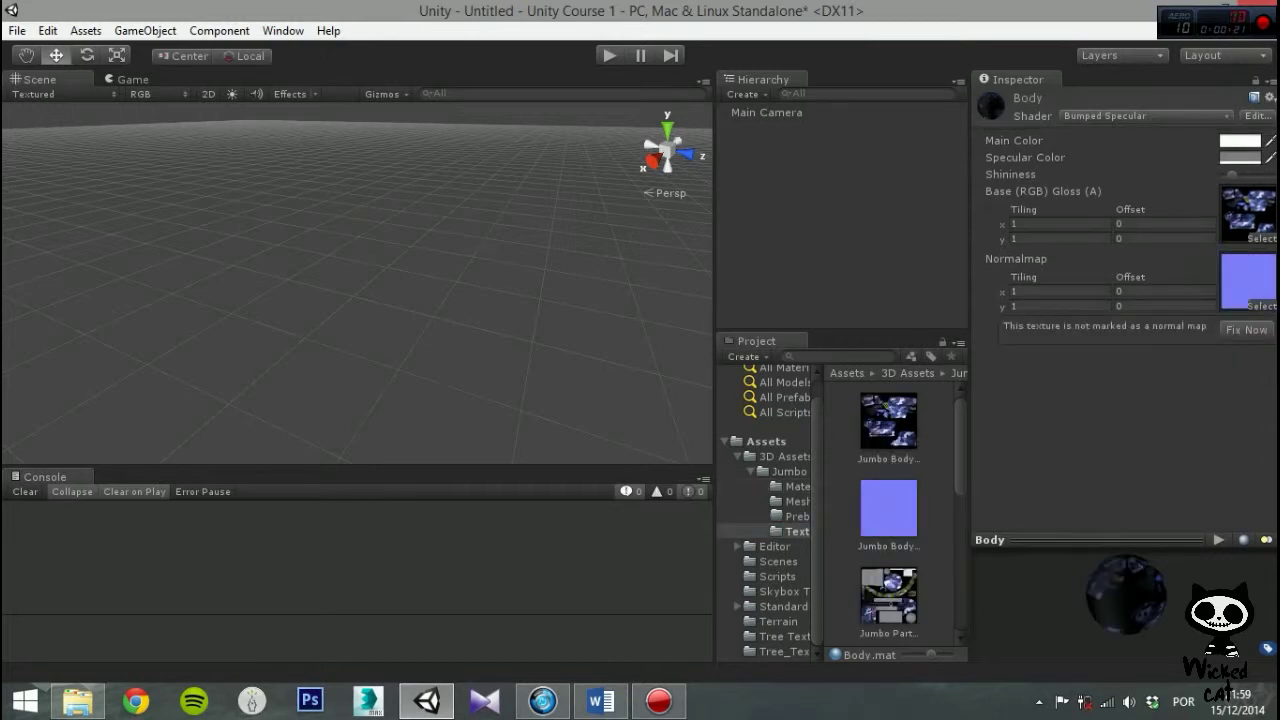
pyautogui.click(1246, 329)
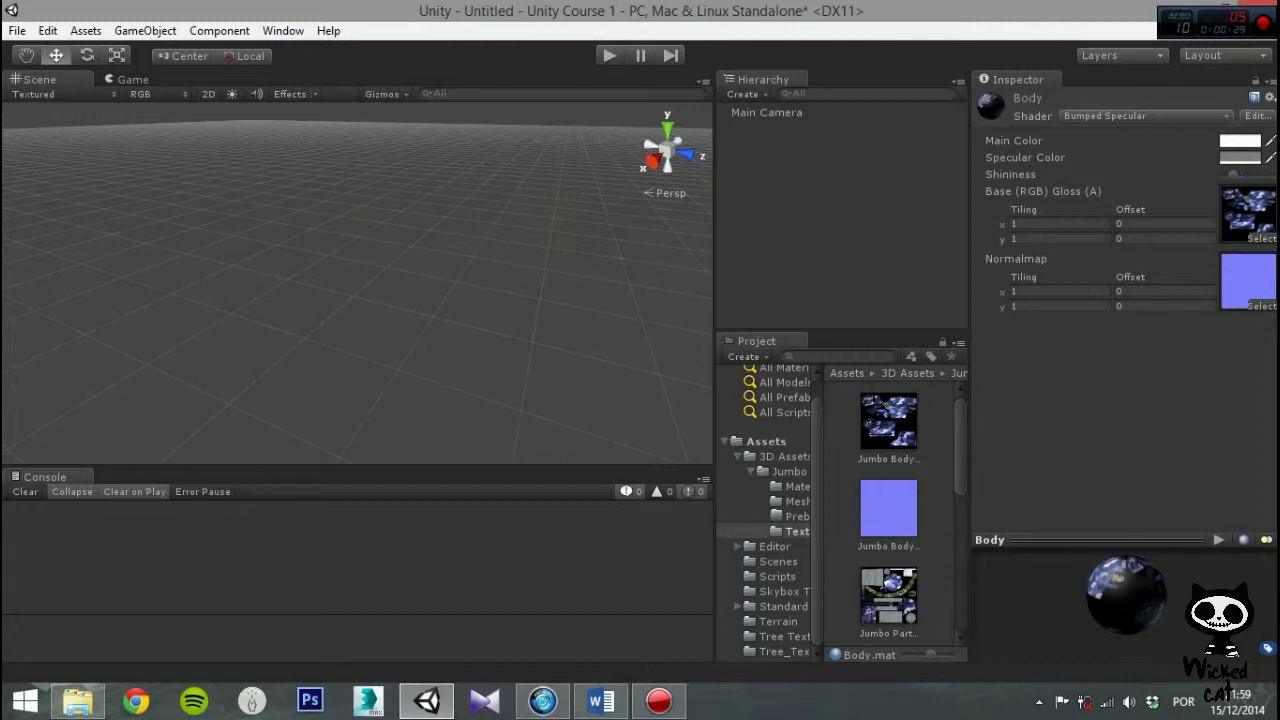
# Step: Switch the Cannon material in the Jumbo materials folder to the Bumped Specular shader
pyautogui.click(796, 487)
pyautogui.click(888, 510)
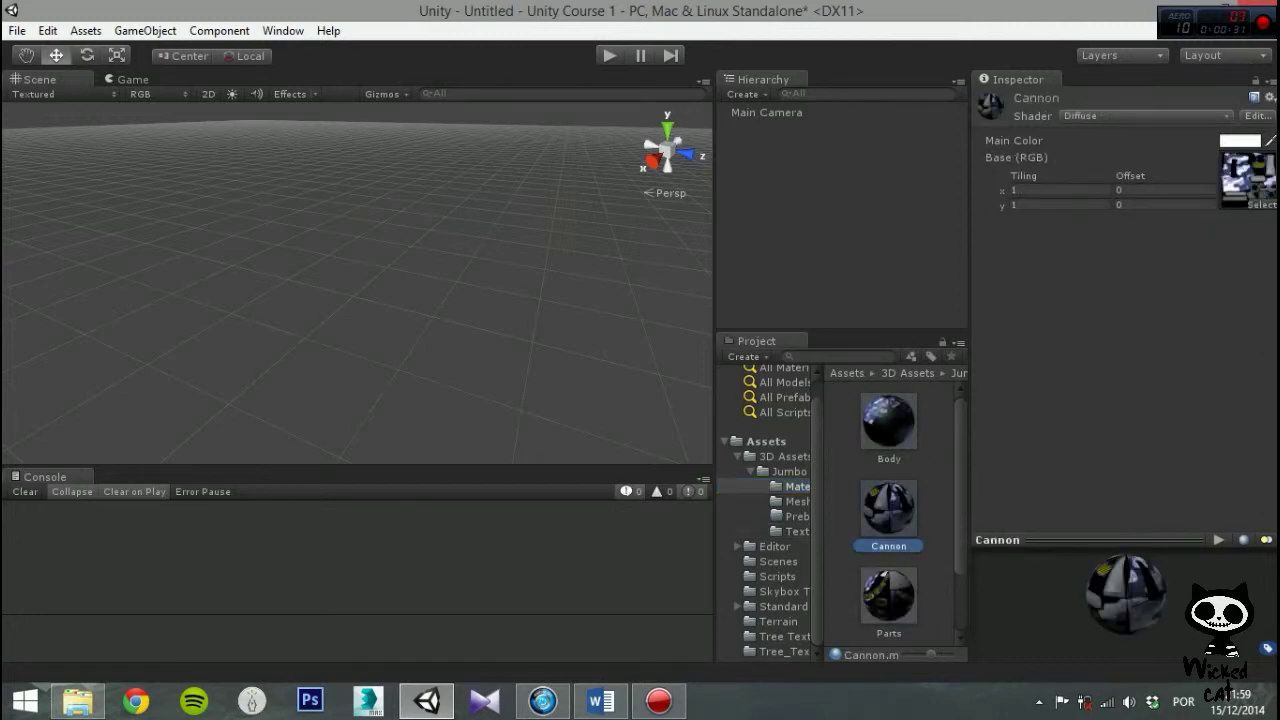
pyautogui.click(1145, 115)
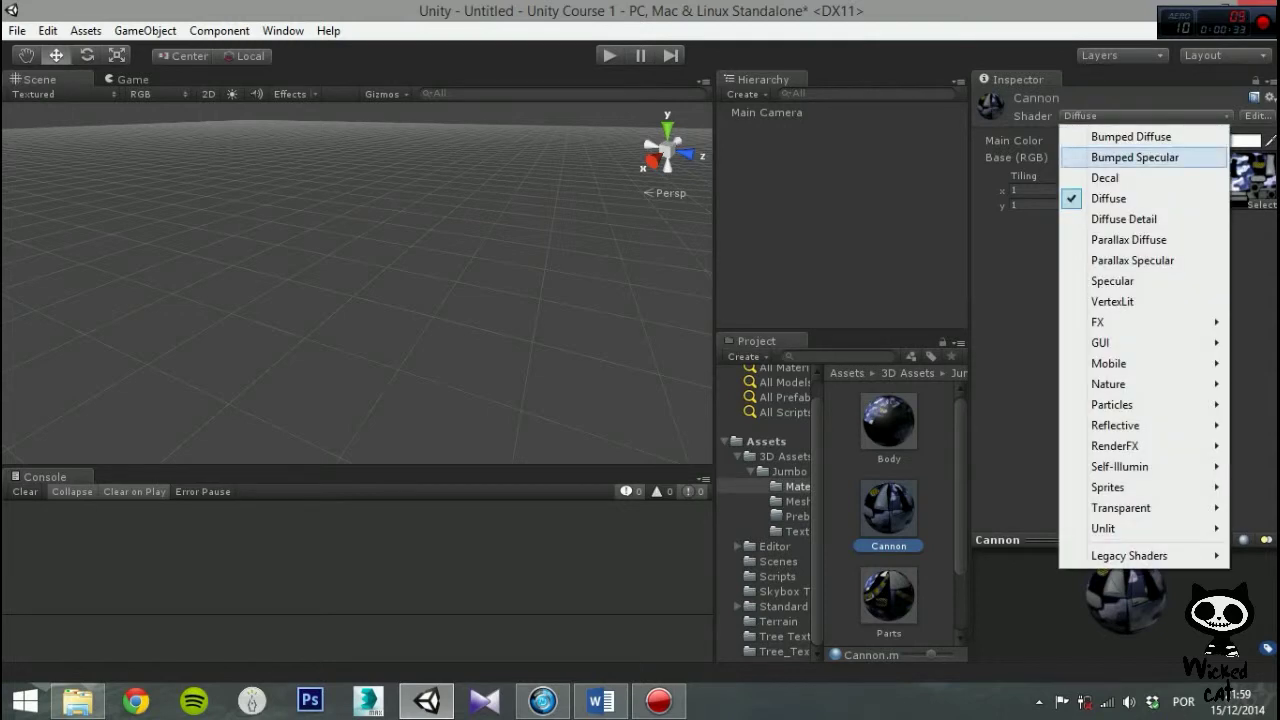
pyautogui.click(1140, 157)
# Step: Assign the blue Jumbo Tripl... normal texture to the Cannon material's normal map slot and mark it as a normal map
pyautogui.click(796, 531)
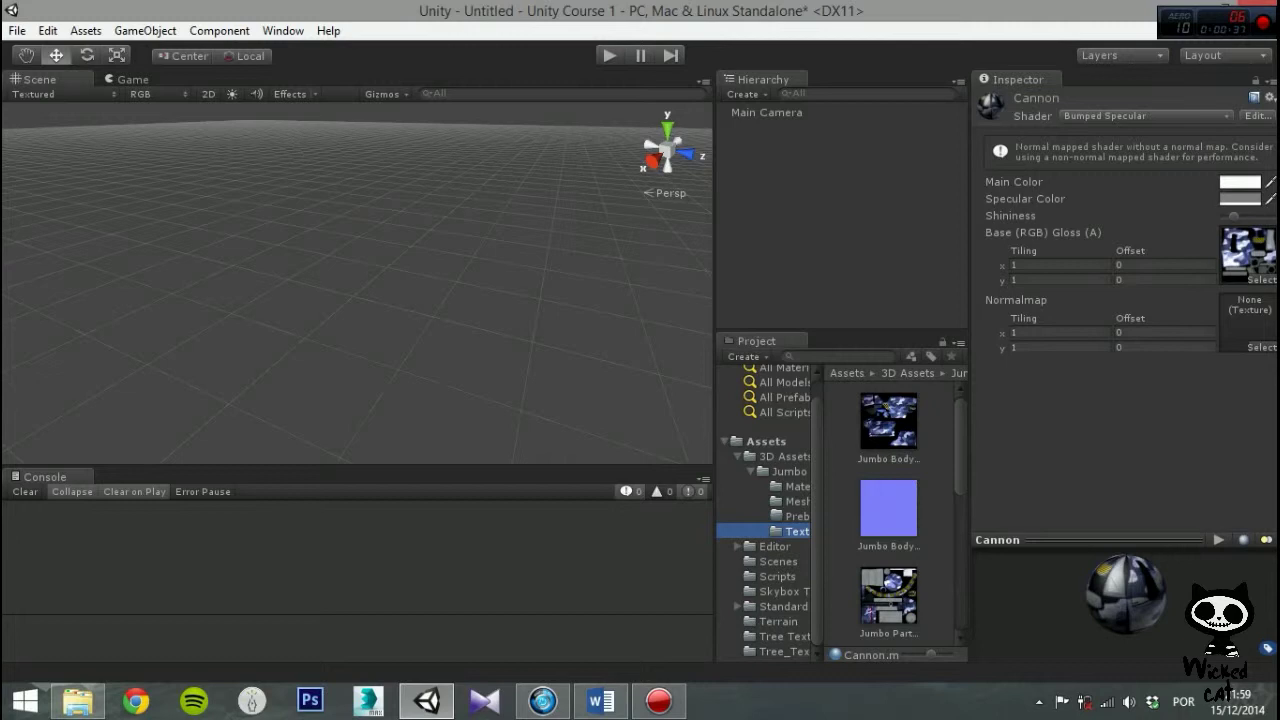
pyautogui.scroll(-5, 889, 510)
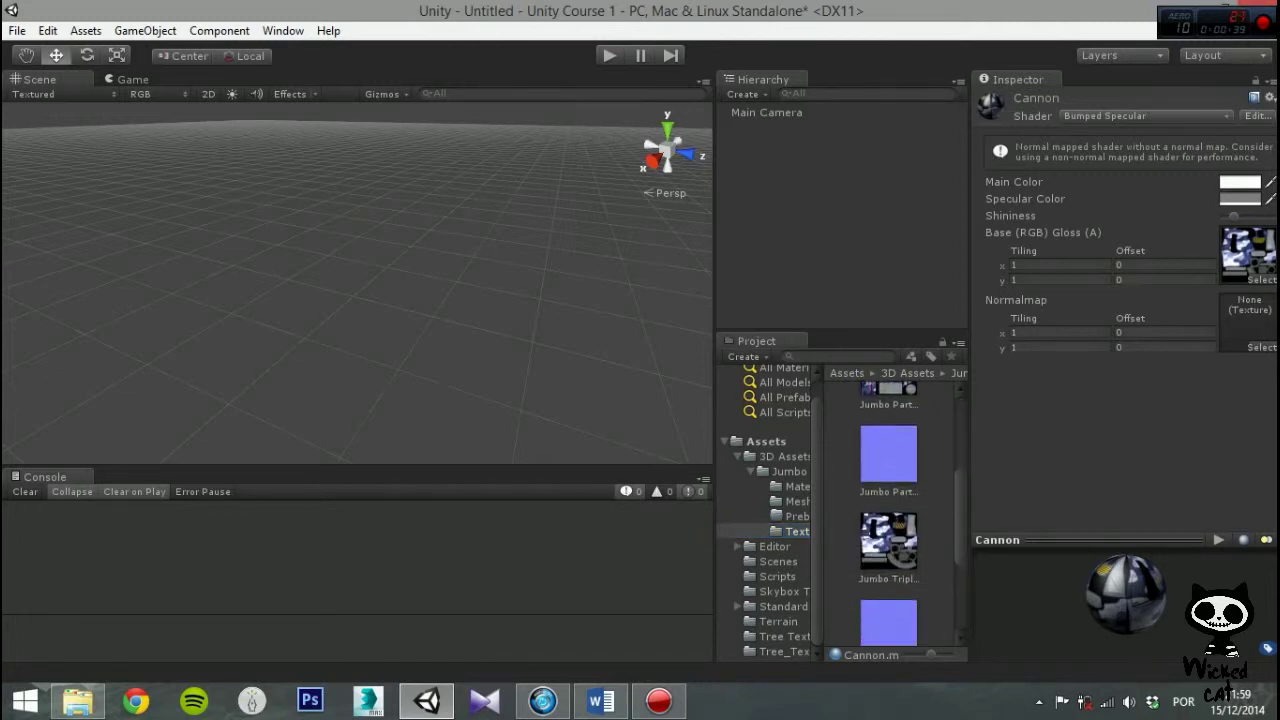
pyautogui.scroll(-3, 889, 510)
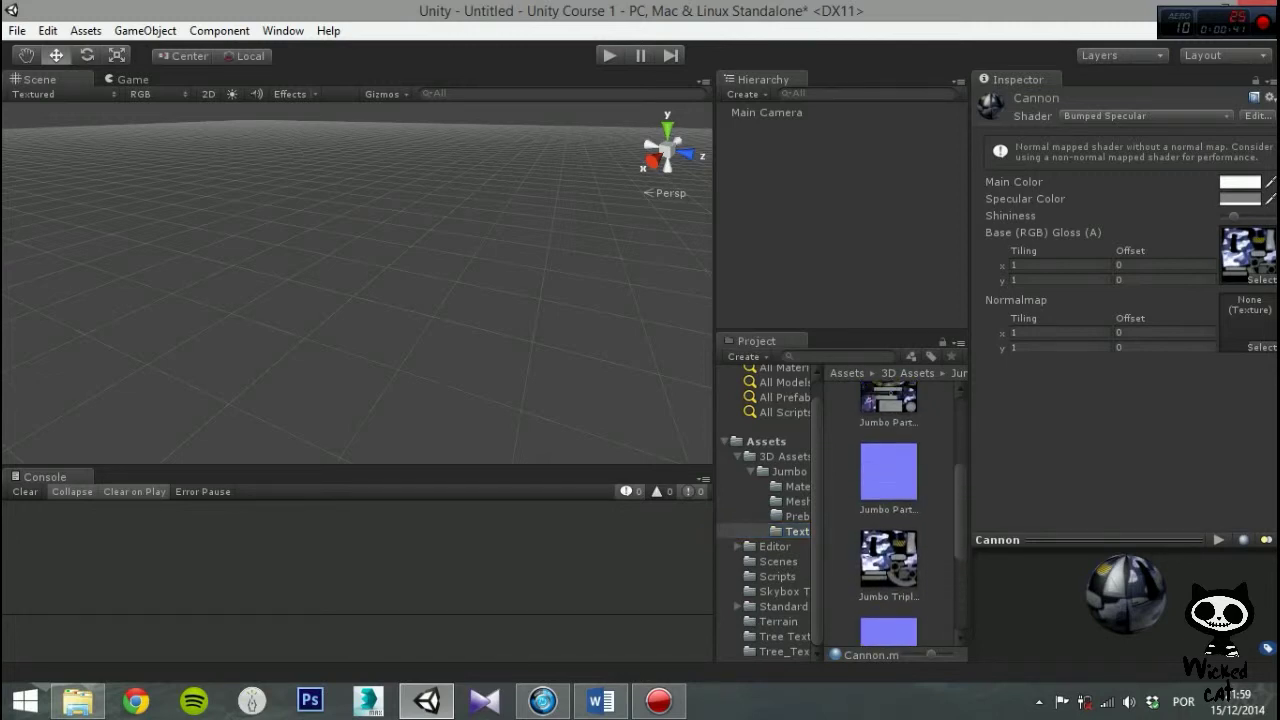
pyautogui.scroll(-1, 889, 510)
pyautogui.scroll(2, 889, 510)
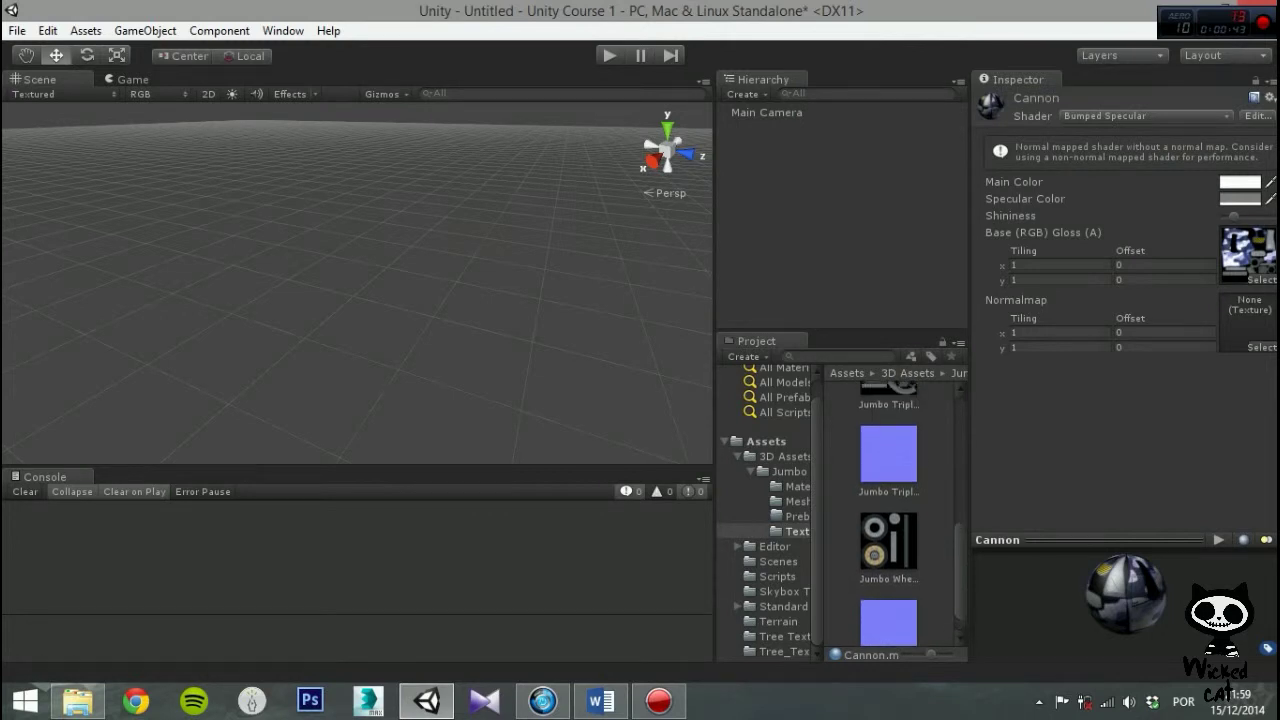
pyautogui.moveTo(889, 492); pyautogui.dragTo(1248, 320)
pyautogui.click(1246, 329)
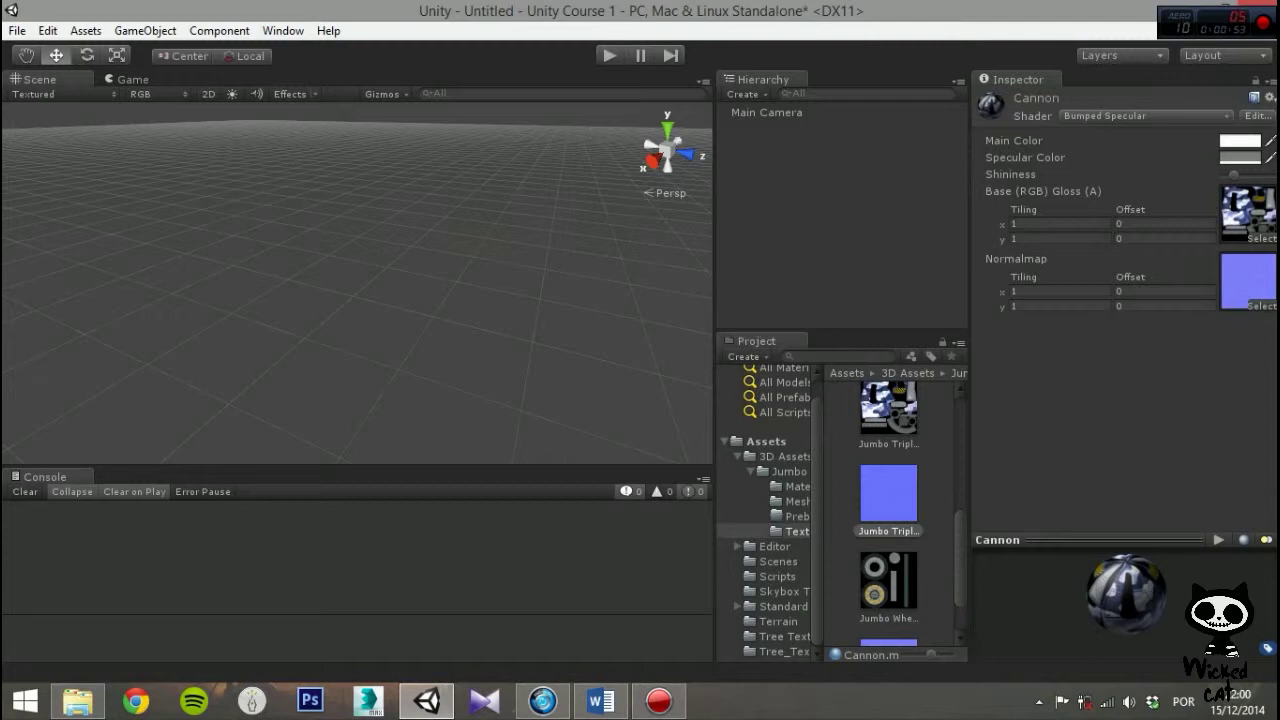
# Step: Switch the Parts material in the Jumbo materials folder to the Bumped Specular shader
pyautogui.click(796, 487)
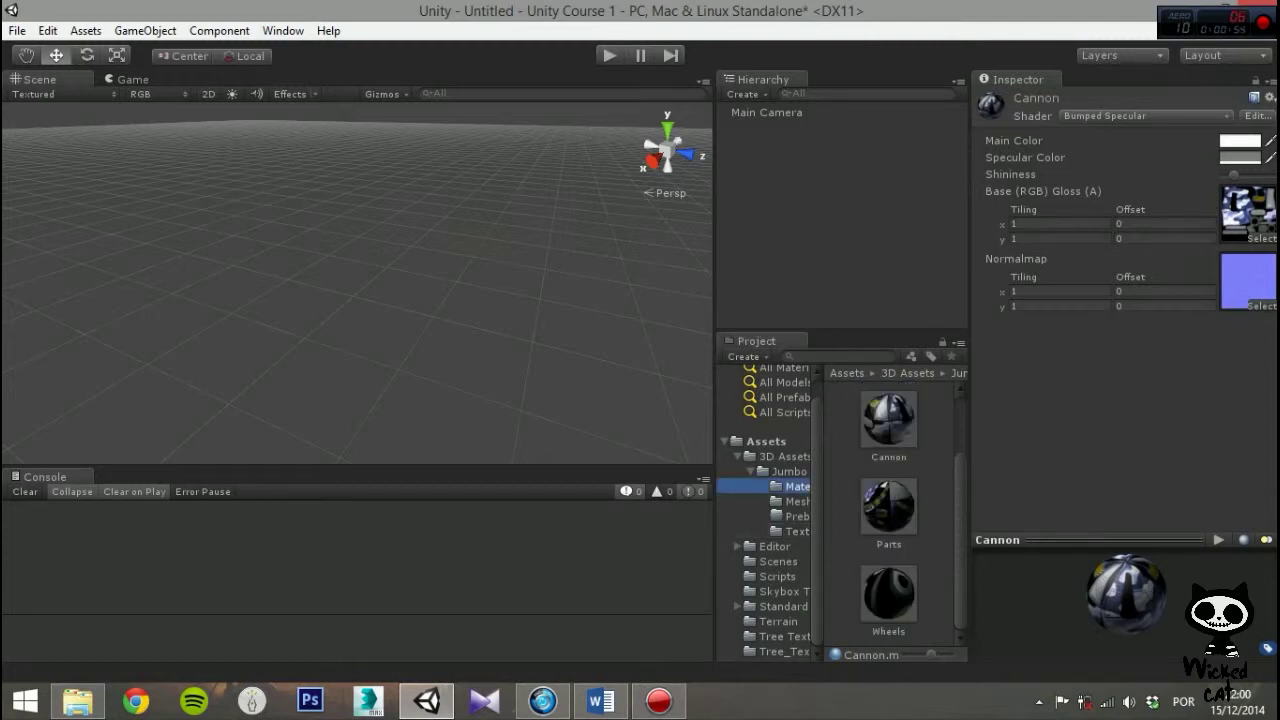
pyautogui.click(889, 508)
pyautogui.click(1145, 116)
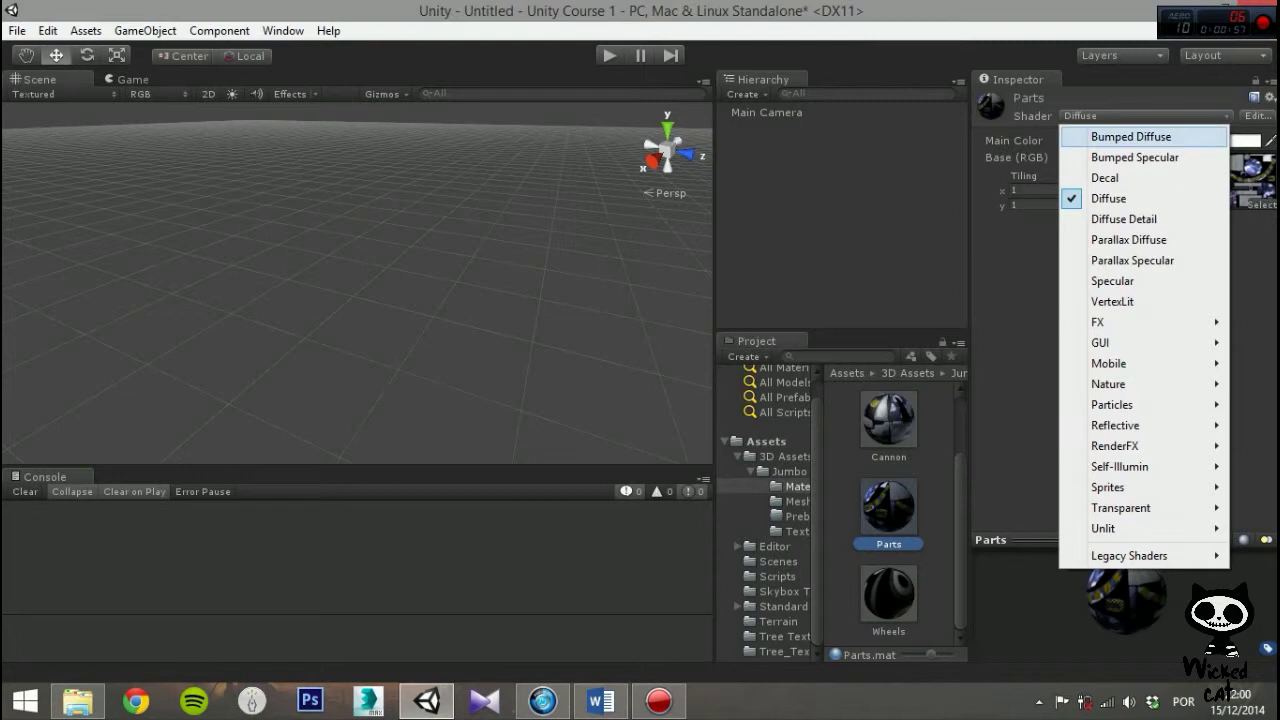
pyautogui.click(1140, 157)
# Step: Assign the blue Jumbo Part... normal texture to the Parts material's normal map slot and mark it as a normal map
pyautogui.click(796, 532)
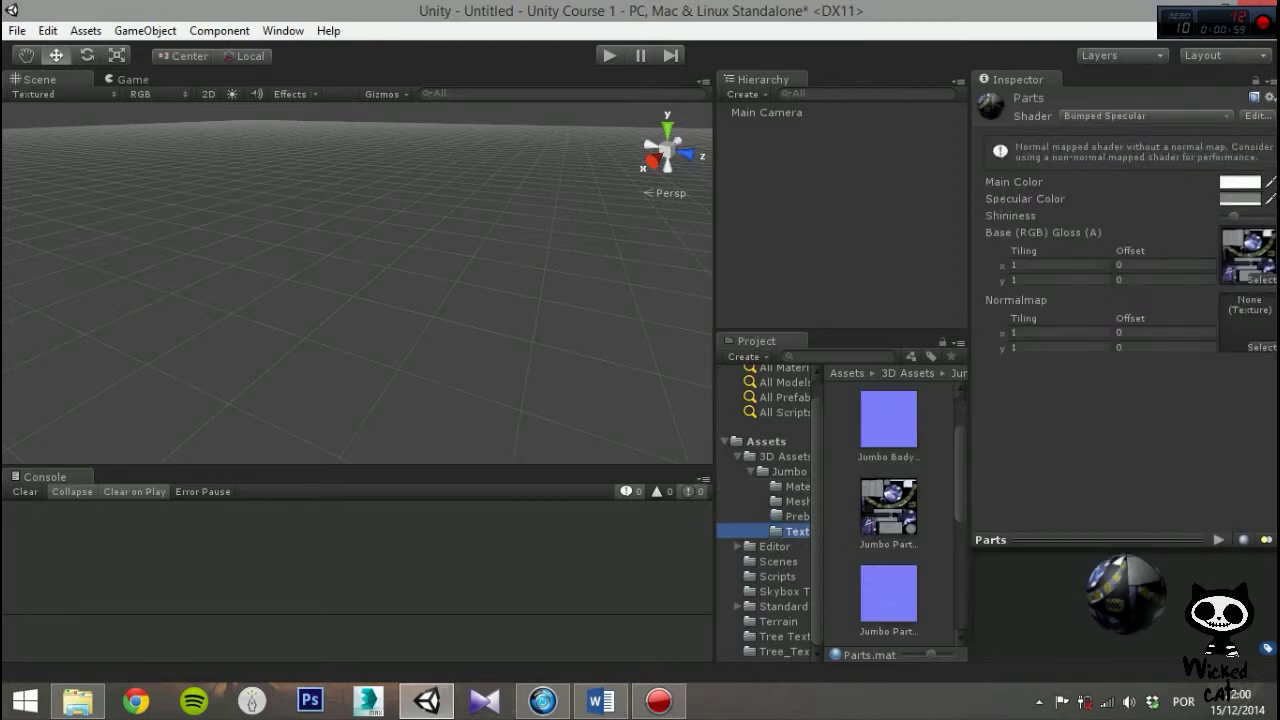
pyautogui.scroll(-3, 889, 530)
pyautogui.moveTo(889, 530); pyautogui.dragTo(1248, 300)
pyautogui.click(1246, 330)
pyautogui.moveTo(1126, 592); pyautogui.dragTo(1126, 636)
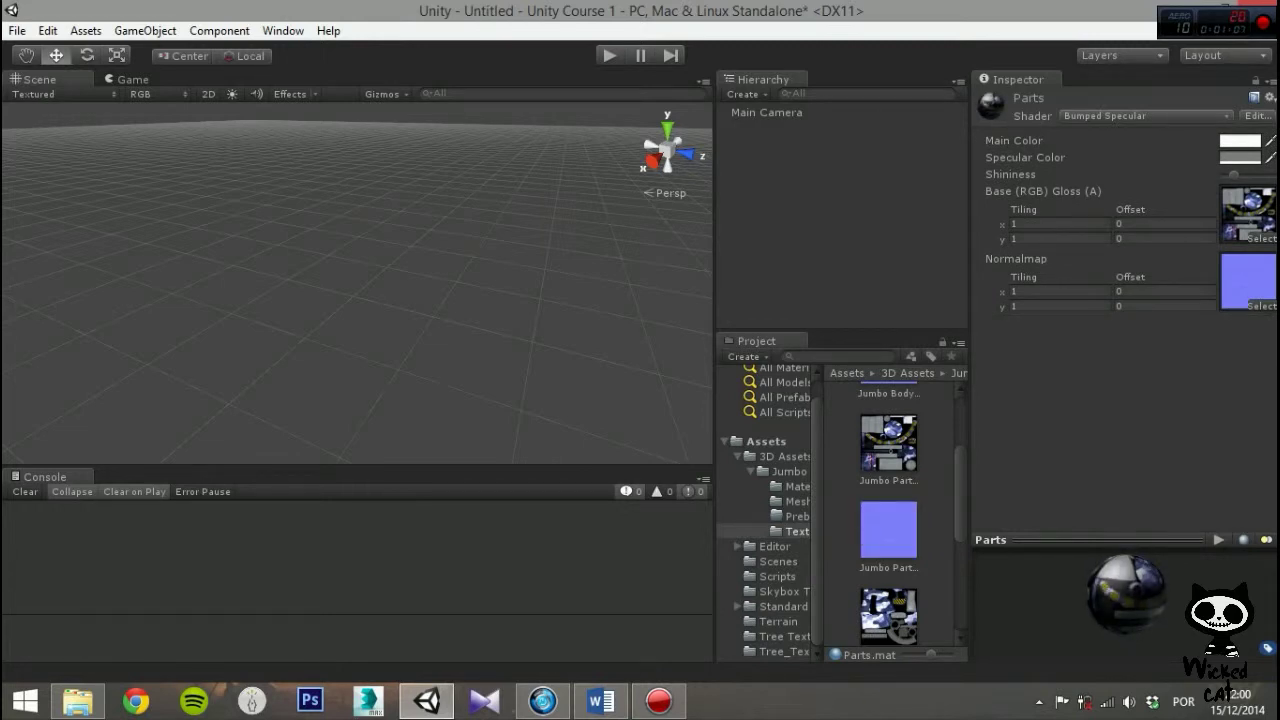
# Step: Switch the Wheels material in the Jumbo materials folder to the Bumped Diffuse shader
pyautogui.click(796, 487)
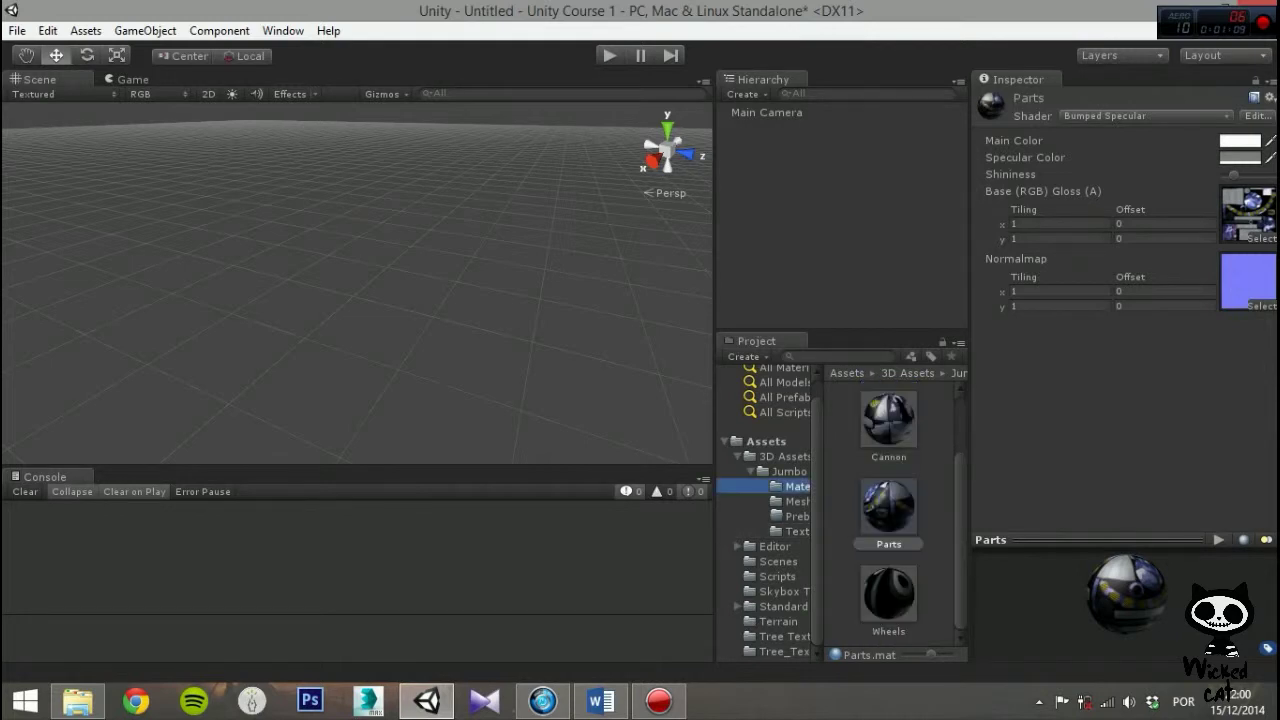
pyautogui.click(888, 507)
pyautogui.click(888, 595)
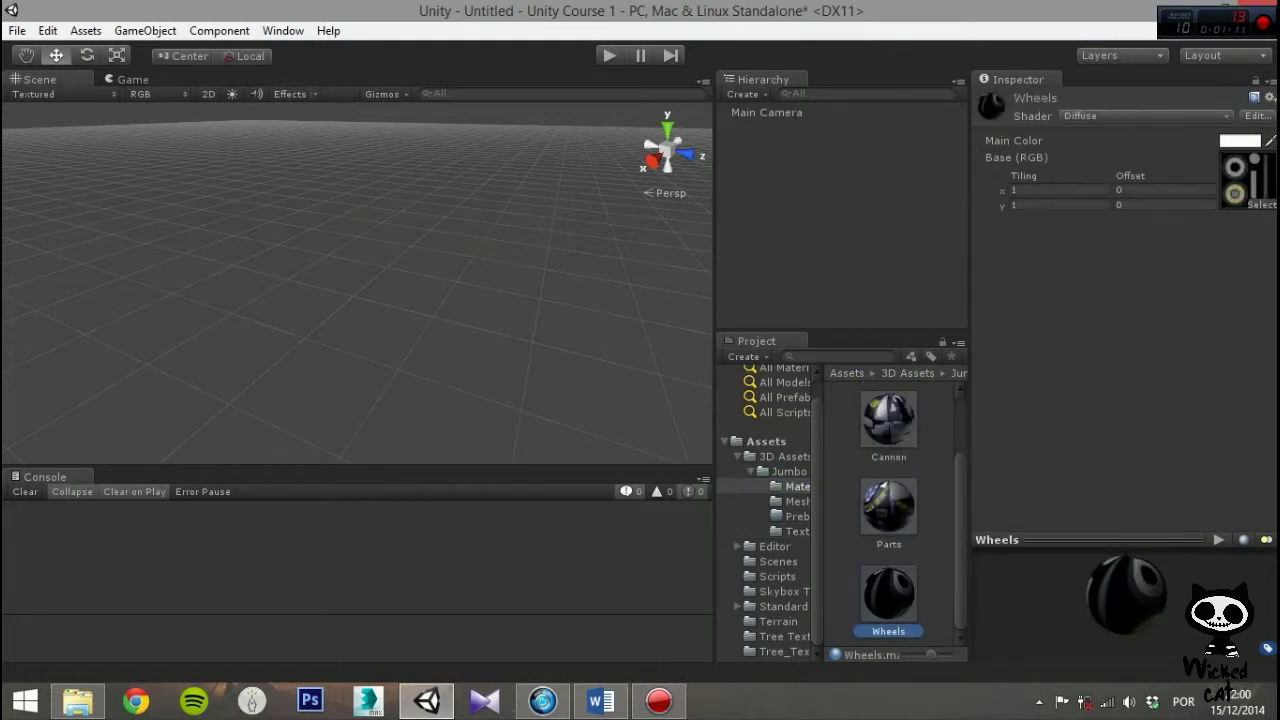
pyautogui.click(1145, 116)
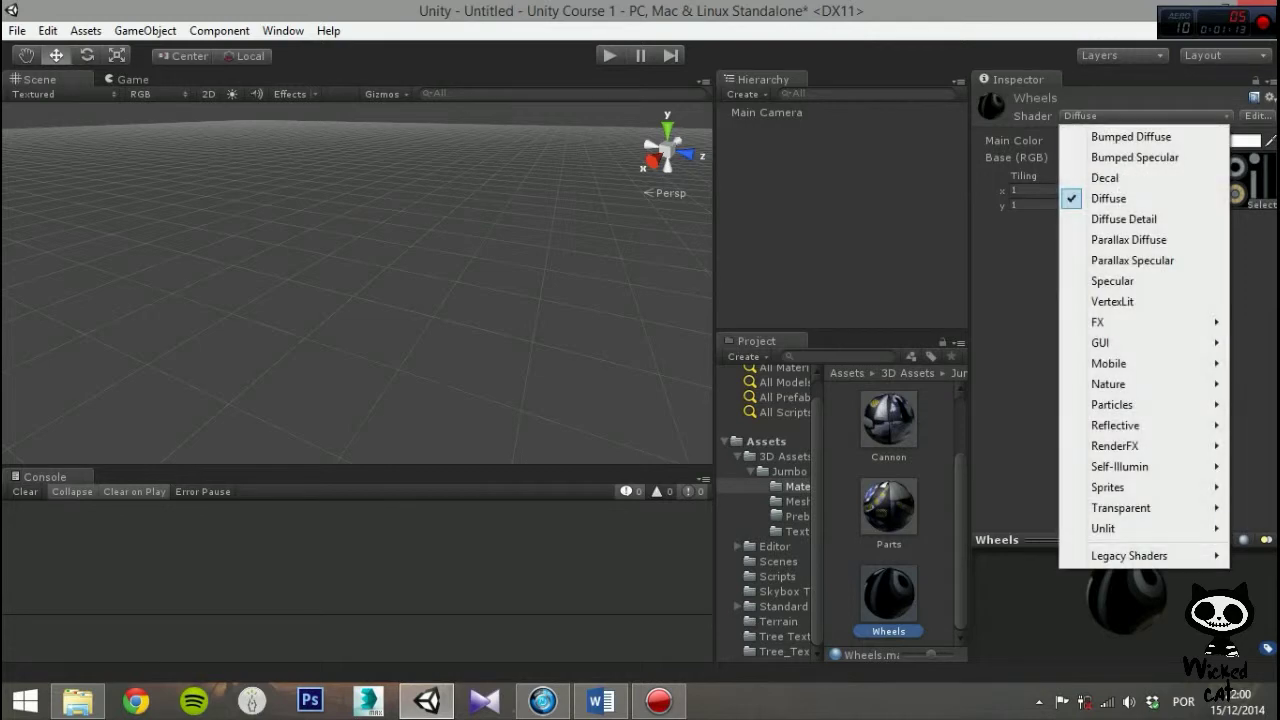
pyautogui.click(1131, 136)
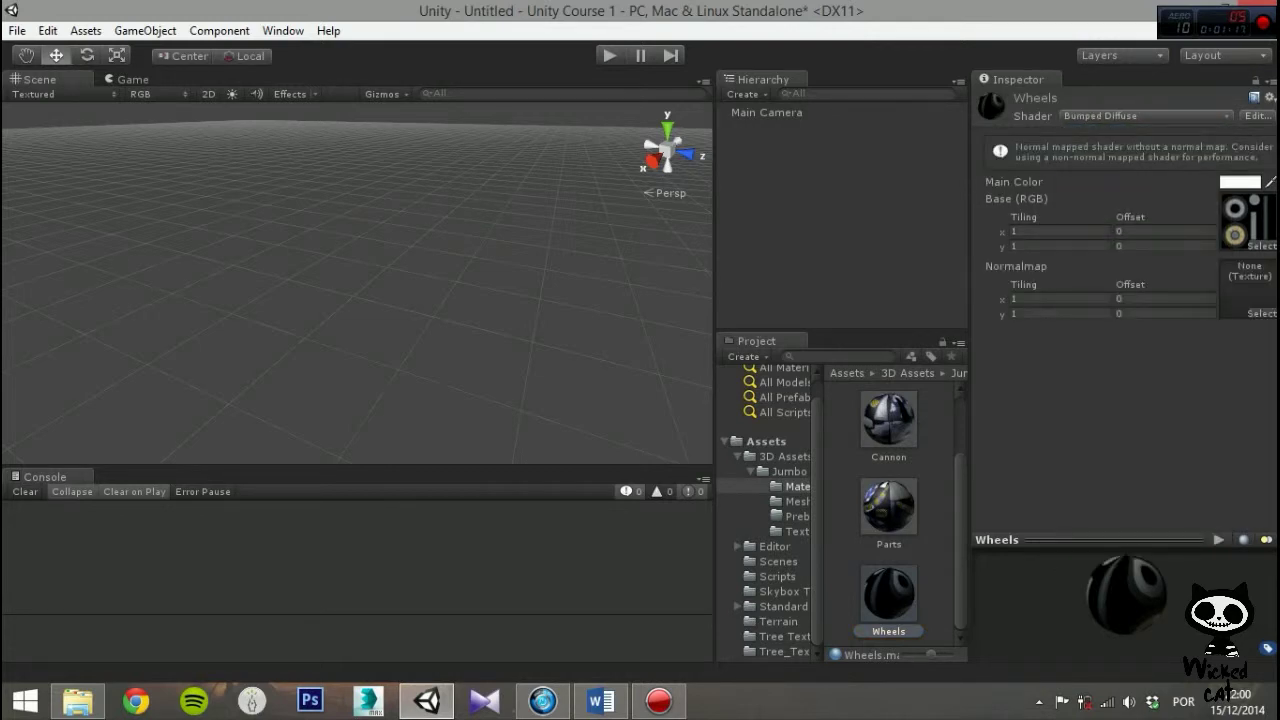
# Step: Assign the blue Jumbo Whe... normal texture to the Wheels material's normal map slot and mark it as a normal map
pyautogui.click(796, 532)
pyautogui.scroll(-6, 889, 560)
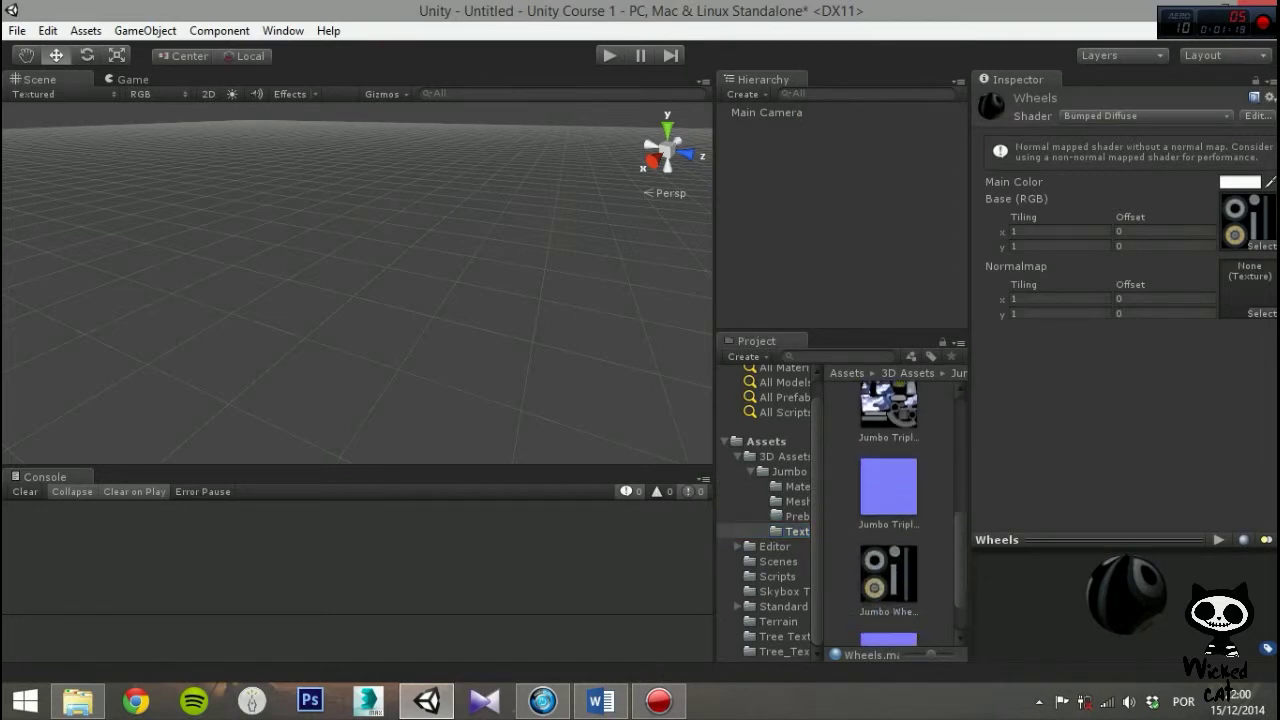
pyautogui.moveTo(889, 594); pyautogui.dragTo(1248, 288)
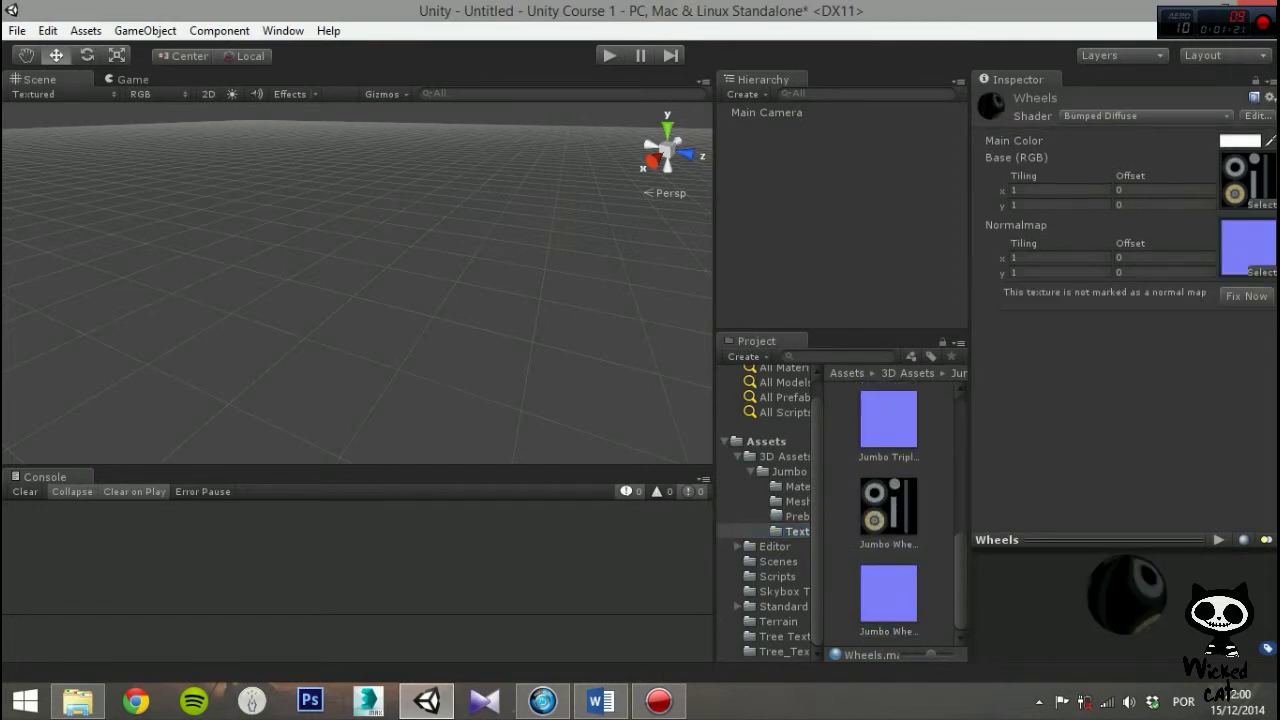
pyautogui.click(1246, 296)
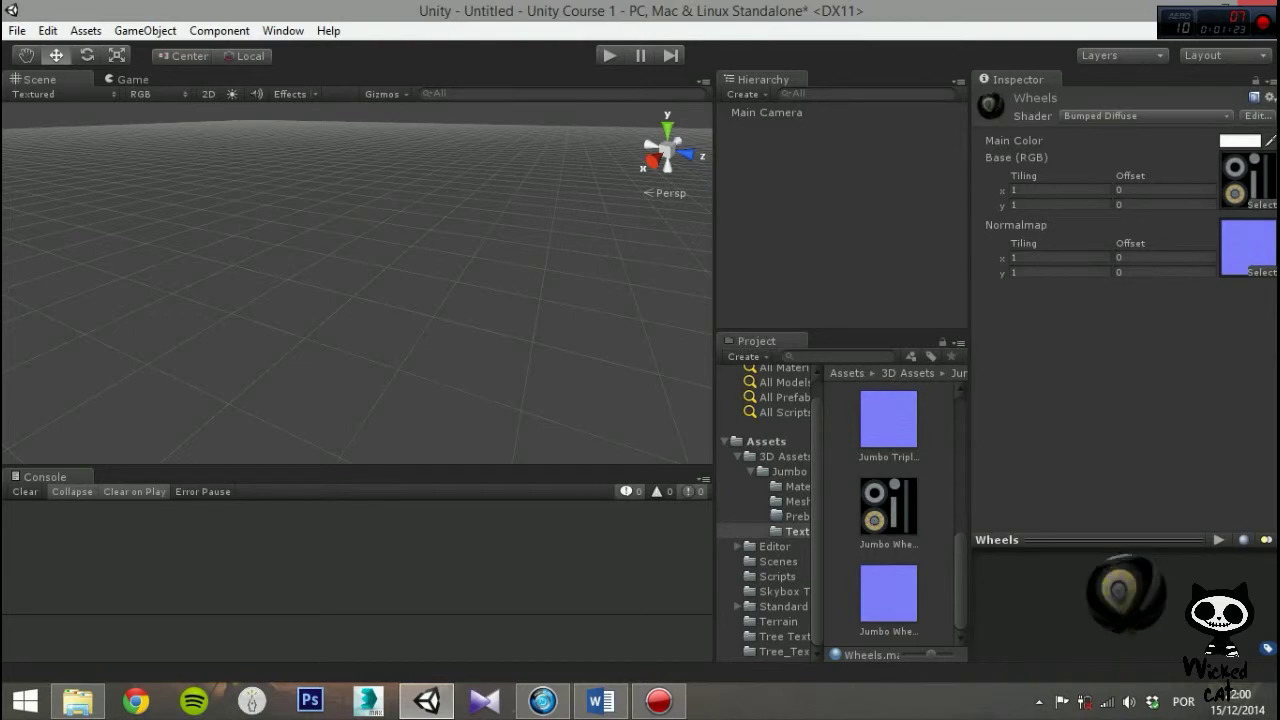
pyautogui.moveTo(1127, 595)
pyautogui.mouseDown()
pyautogui.moveTo(1150, 592)
pyautogui.moveTo(1120, 598)
pyautogui.moveTo(1145, 600)
pyautogui.moveTo(1127, 596)
pyautogui.moveTo(1140, 610)
pyautogui.mouseUp()
# Step: Add the Jumbo Triple Cannon Tank model from the Jumbo mesh folder to the scene hierarchy
pyautogui.click(796, 487)
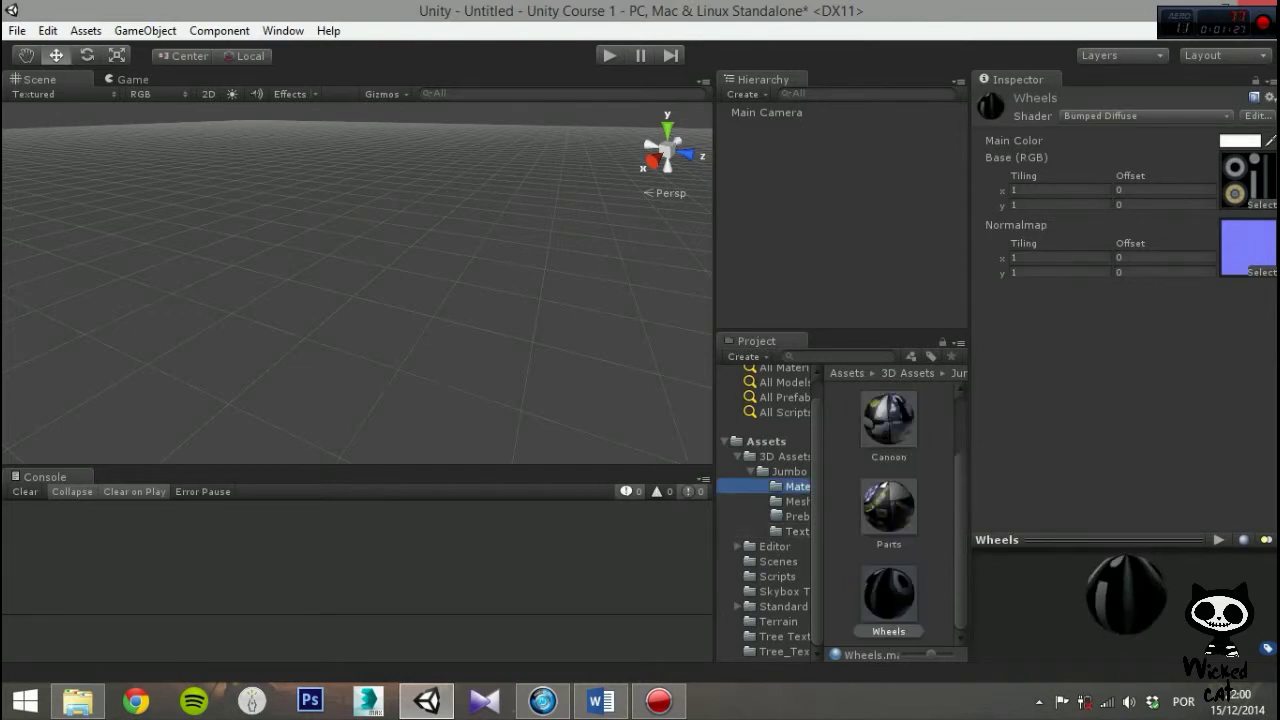
pyautogui.scroll(3, 889, 510)
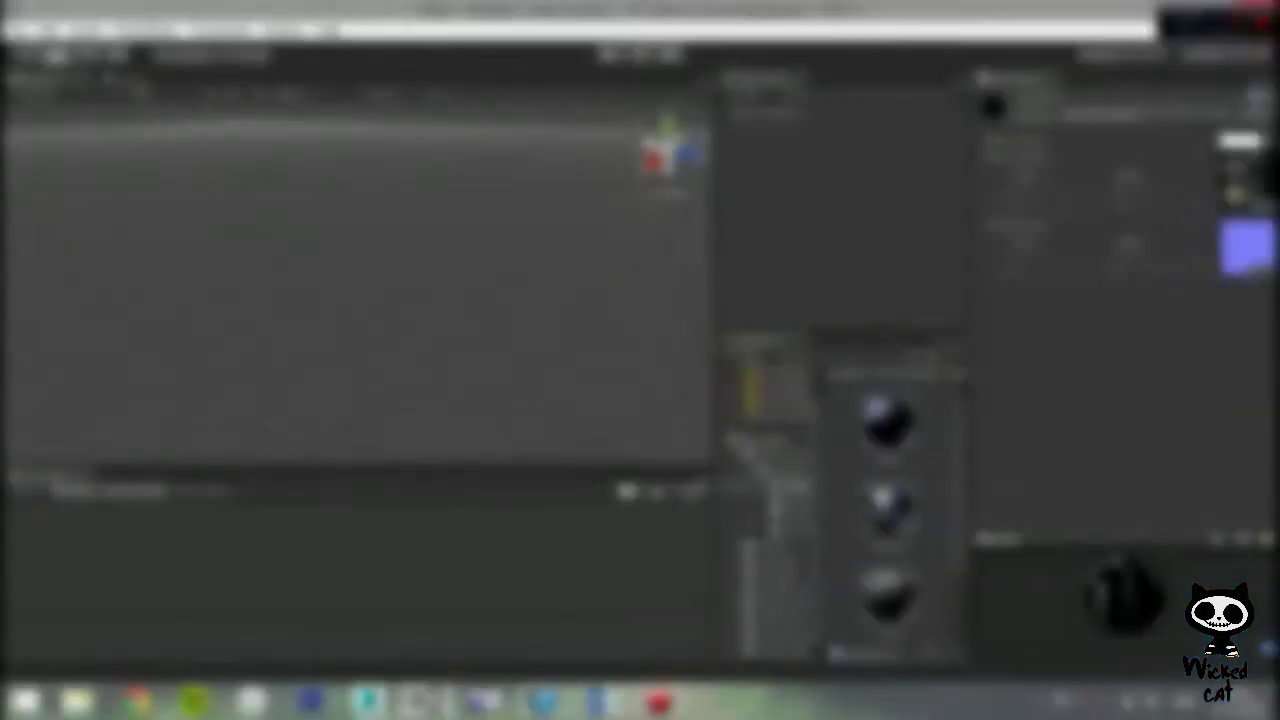
pyautogui.click(796, 501)
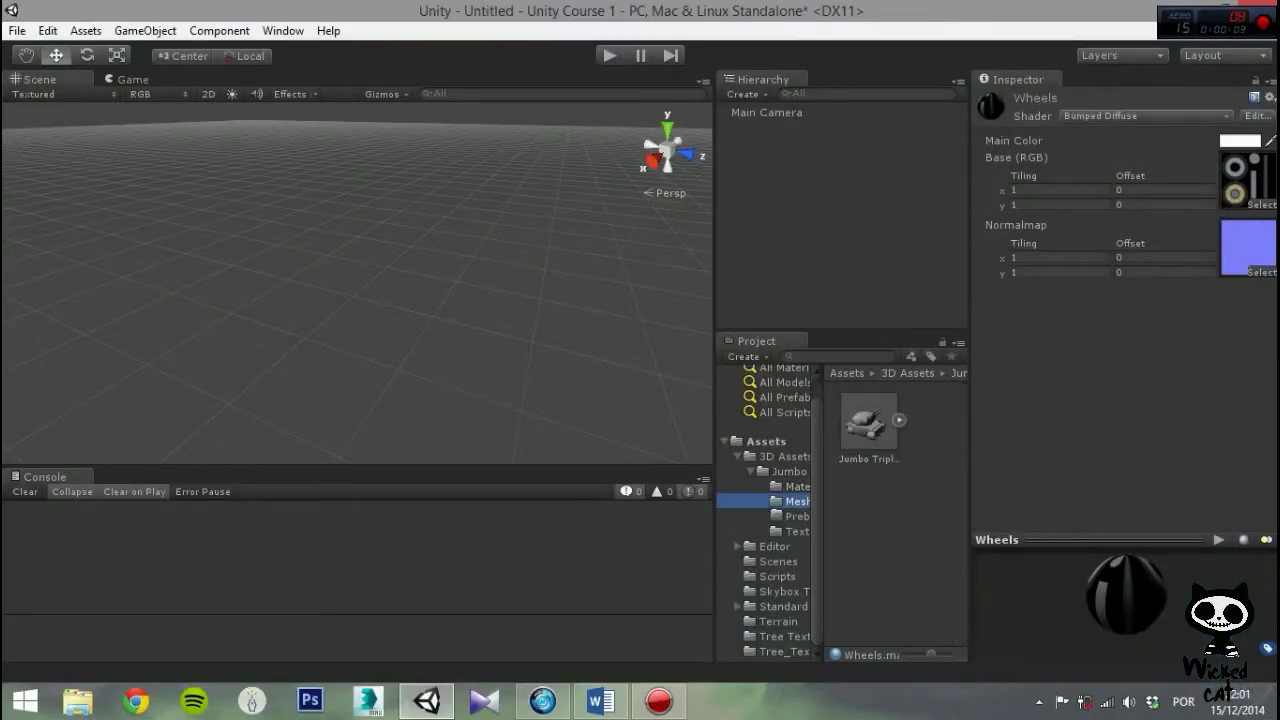
pyautogui.moveTo(868, 424); pyautogui.dragTo(825, 195)
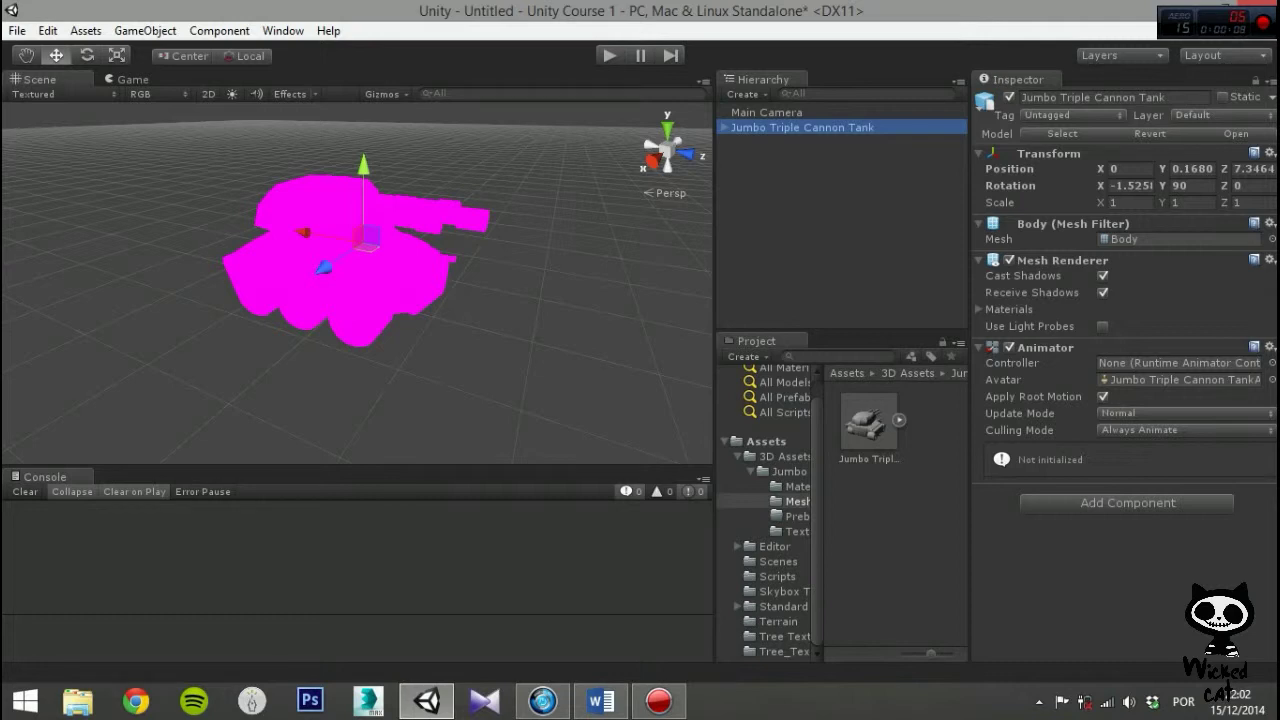
# Step: Apply the Body material from the Jumbo materials folder to the tank's hull
pyautogui.click(796, 486)
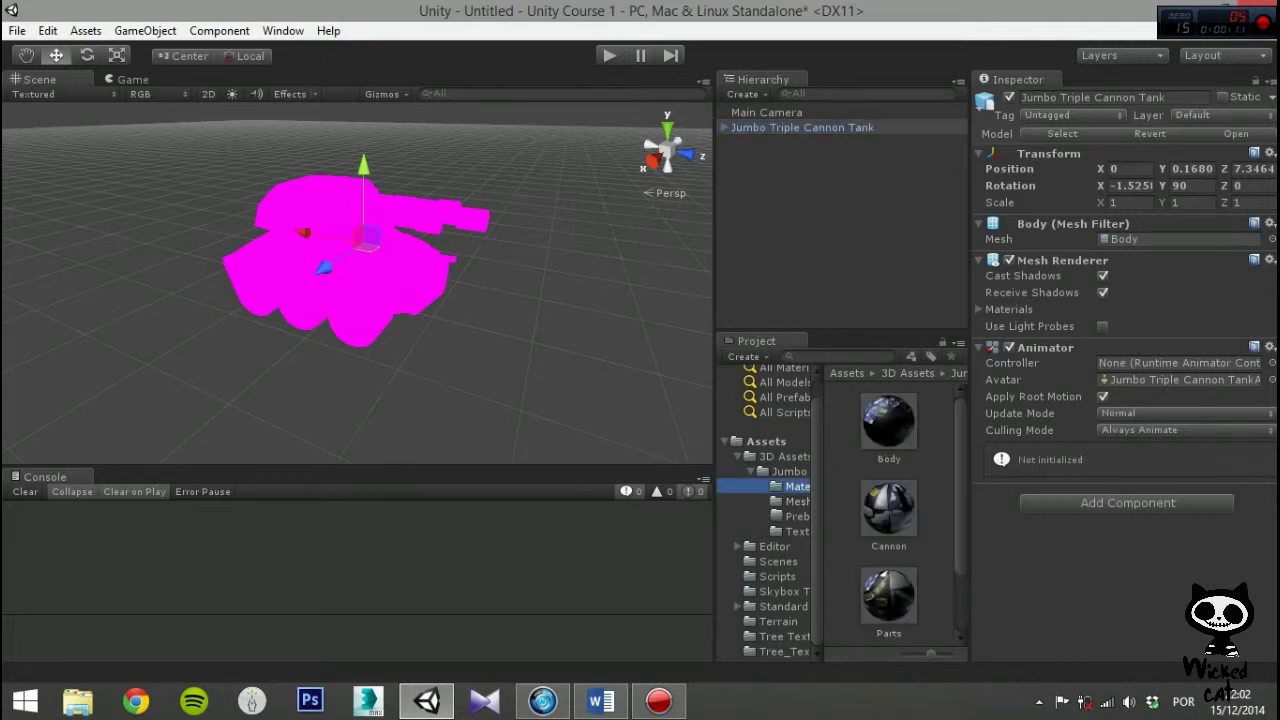
pyautogui.moveTo(400, 290); pyautogui.dragTo(330, 278, button='right')
pyautogui.moveTo(888, 421); pyautogui.dragTo(432, 280)
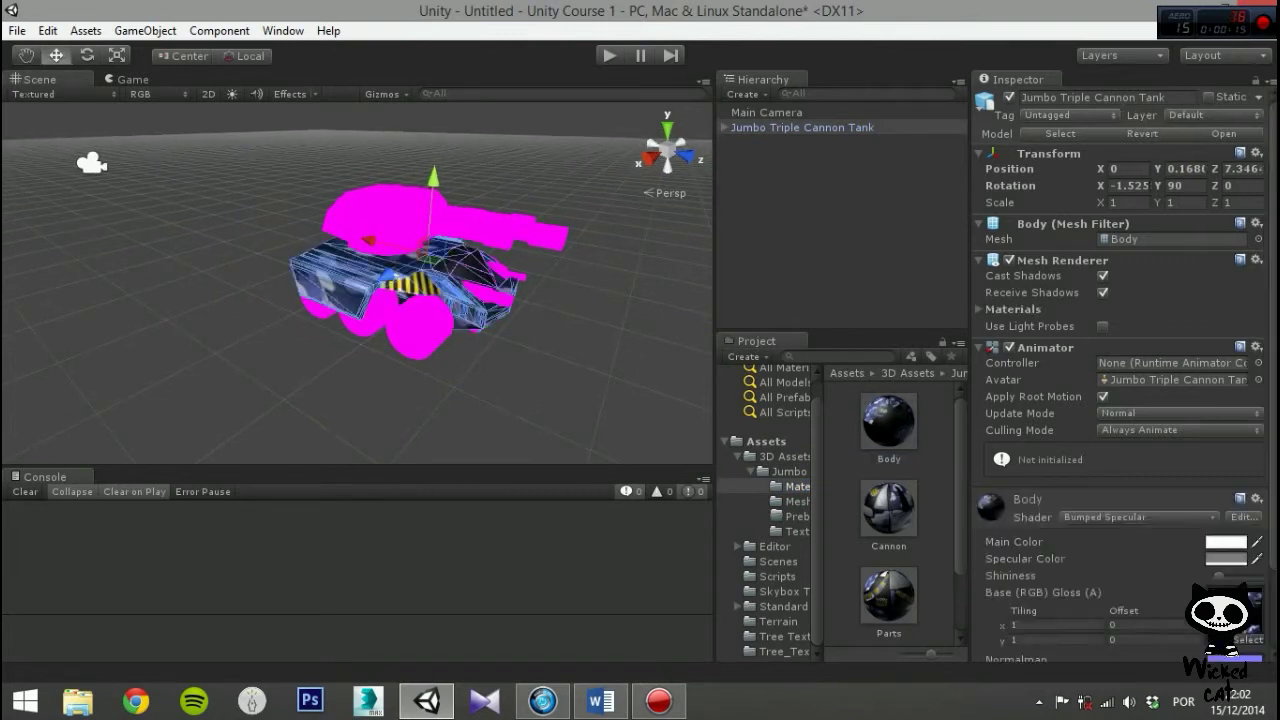
# Step: Apply the Cannon material to the tank's turret
pyautogui.press('w')
pyautogui.moveTo(420, 285); pyautogui.dragTo(468, 270, button='right')
pyautogui.press('s')
pyautogui.press('s')
pyautogui.press('w')
pyautogui.press('s')
pyautogui.press('w')
pyautogui.press('s')
pyautogui.moveTo(887, 505); pyautogui.dragTo(365, 205)
# Step: Apply the Cannon material to the turret's gun barrels
pyautogui.press('w')
pyautogui.press('s')
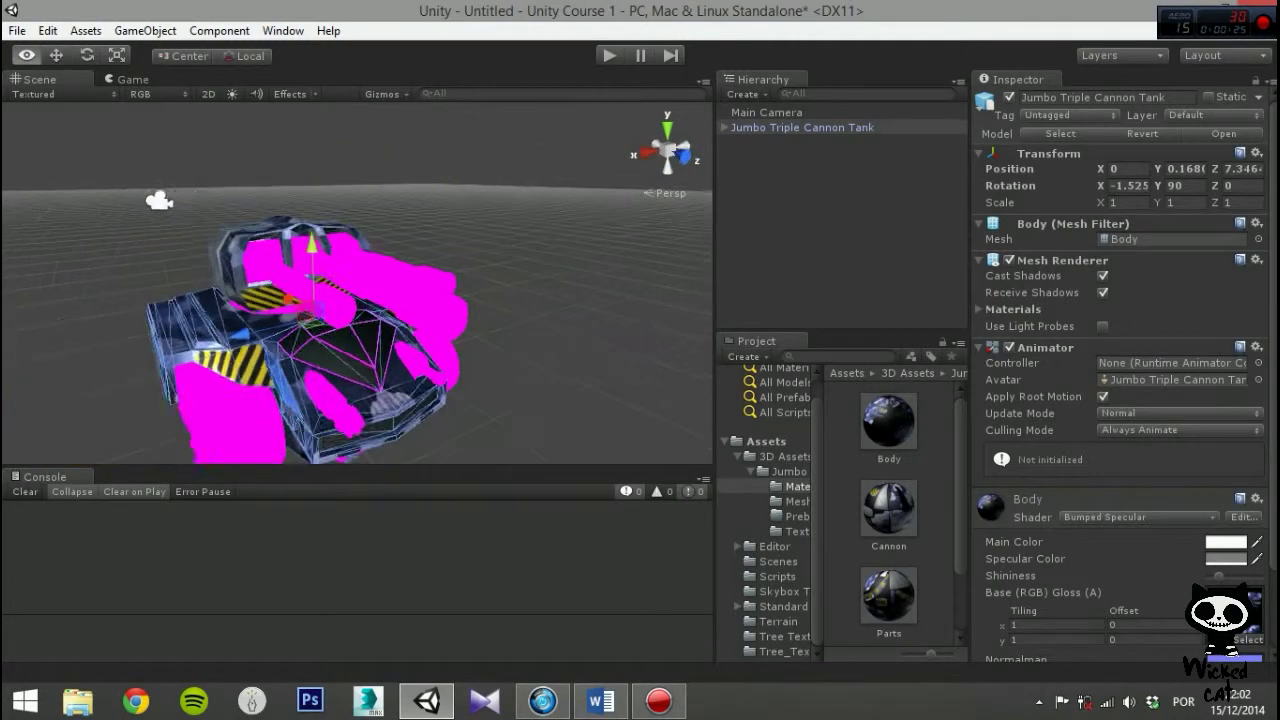
pyautogui.press('w')
pyautogui.press('s')
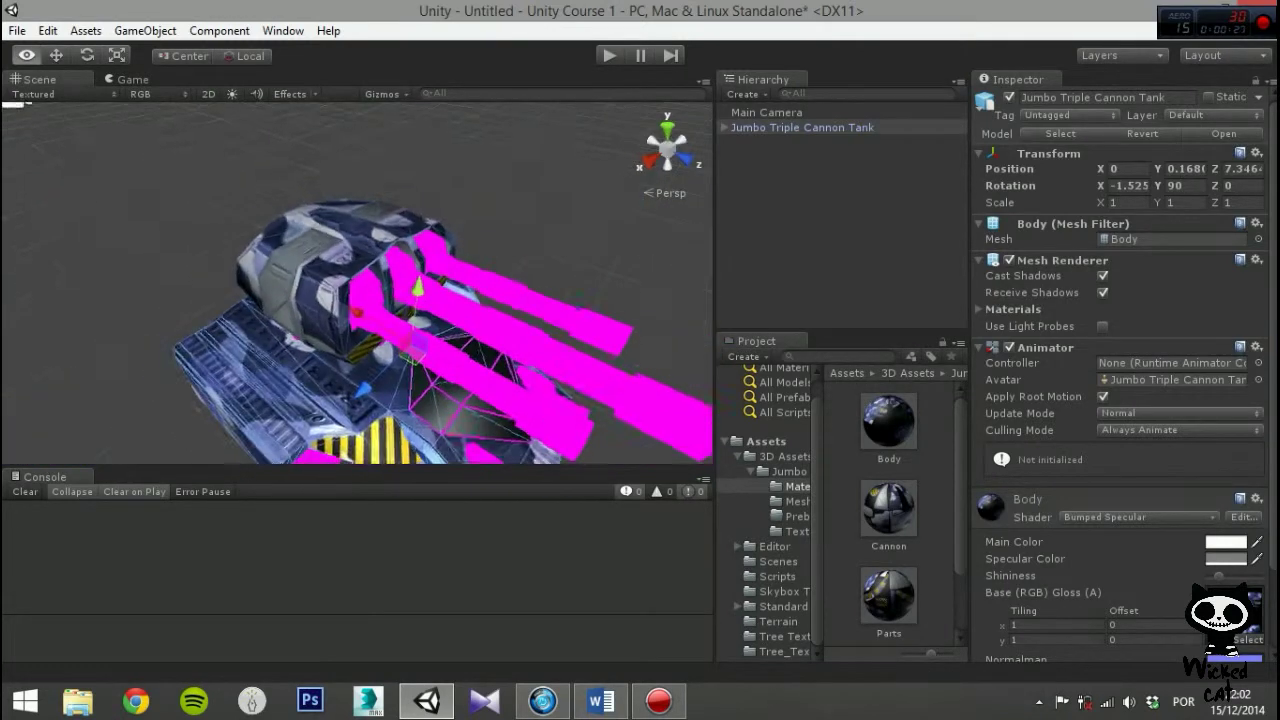
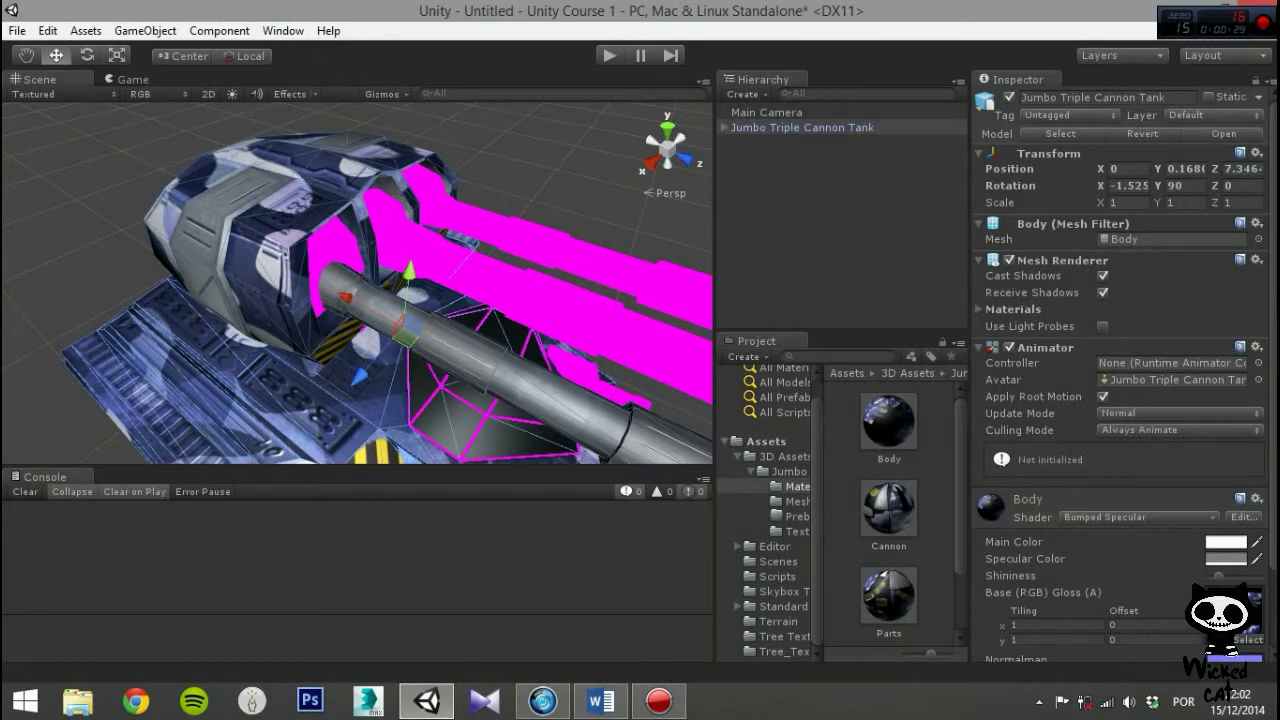
pyautogui.moveTo(887, 508); pyautogui.dragTo(480, 262)
pyautogui.moveTo(888, 508); pyautogui.dragTo(556, 242)
# Step: Try the Parts material on the side of the tank's hull, and undo that assignment
pyautogui.moveTo(556, 242); pyautogui.dragTo(430, 195, button='right')
pyautogui.press('s')
pyautogui.press('w')
pyautogui.keyDown('alt'); pyautogui.moveTo(560, 290); pyautogui.dragTo(600, 290); pyautogui.keyUp('alt')
pyautogui.moveTo(888, 596); pyautogui.dragTo(465, 325)
pyautogui.moveTo(888, 590); pyautogui.dragTo(400, 315)
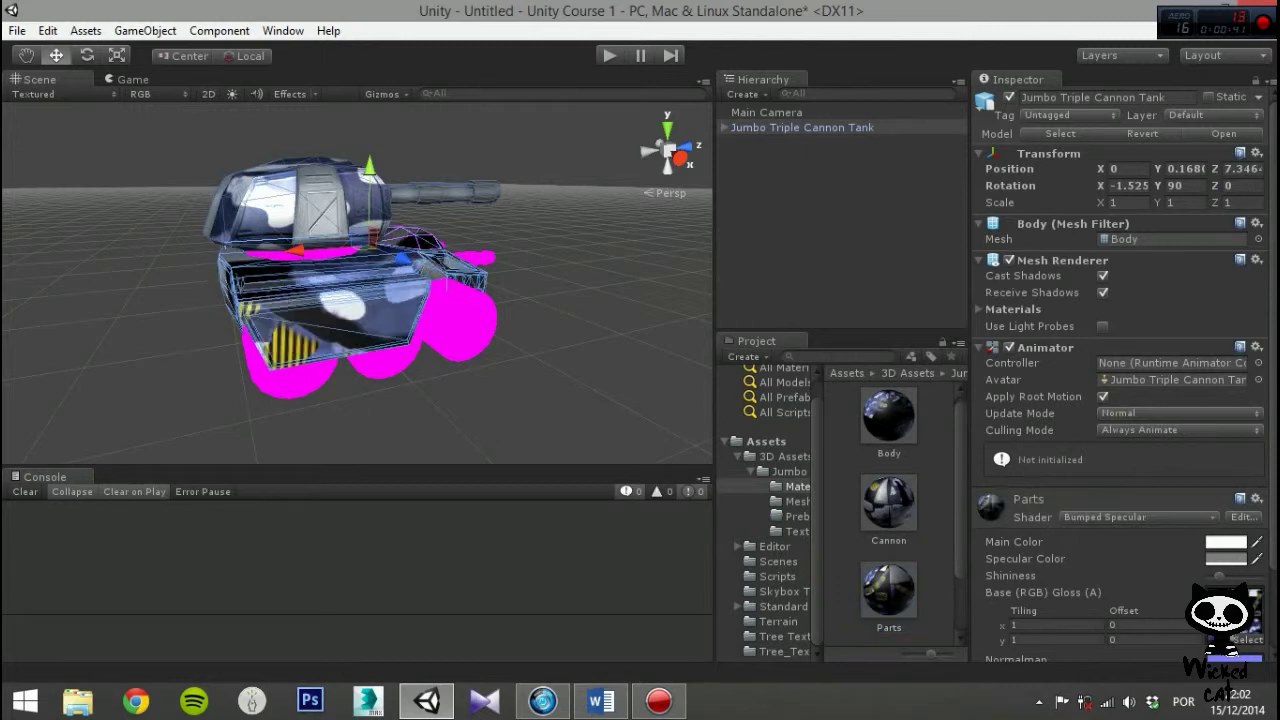
pyautogui.hotkey('ctrl', 'z')
# Step: Apply the Parts material to the cockpit window frame on the front of the hull
pyautogui.moveTo(400, 300); pyautogui.dragTo(345, 335, button='right')
pyautogui.press('w')
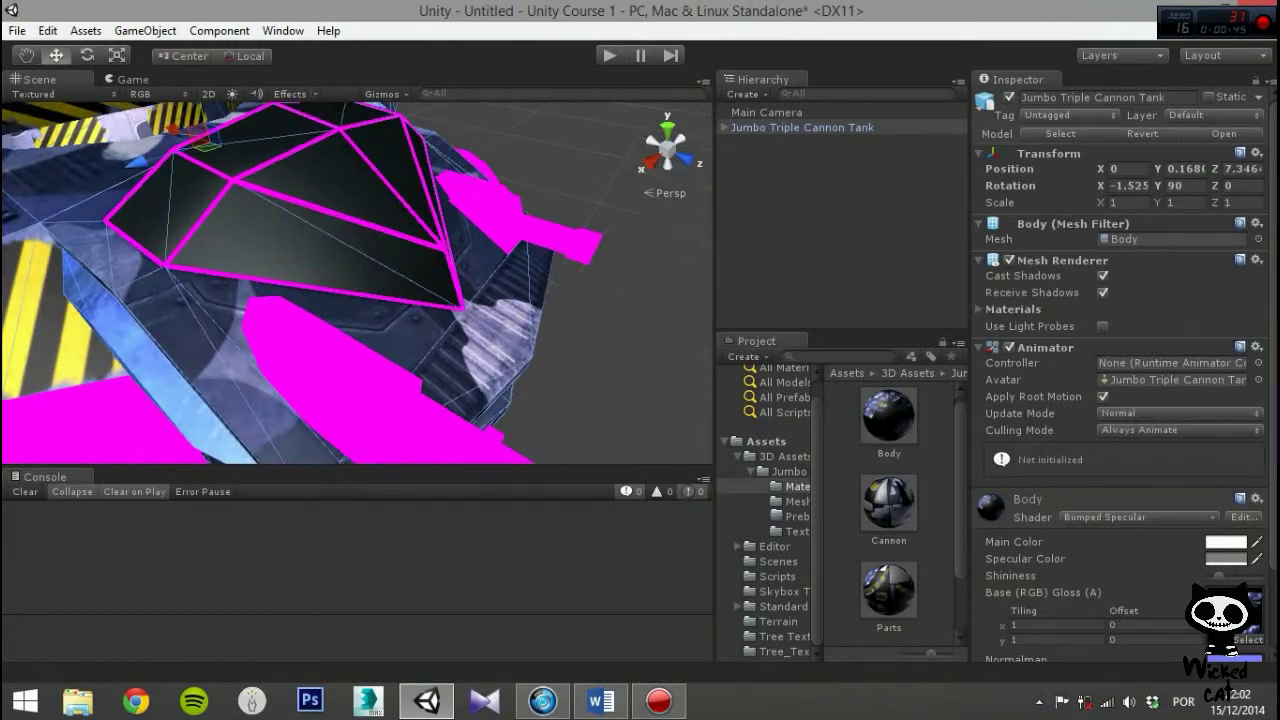
pyautogui.moveTo(888, 590); pyautogui.dragTo(395, 299)
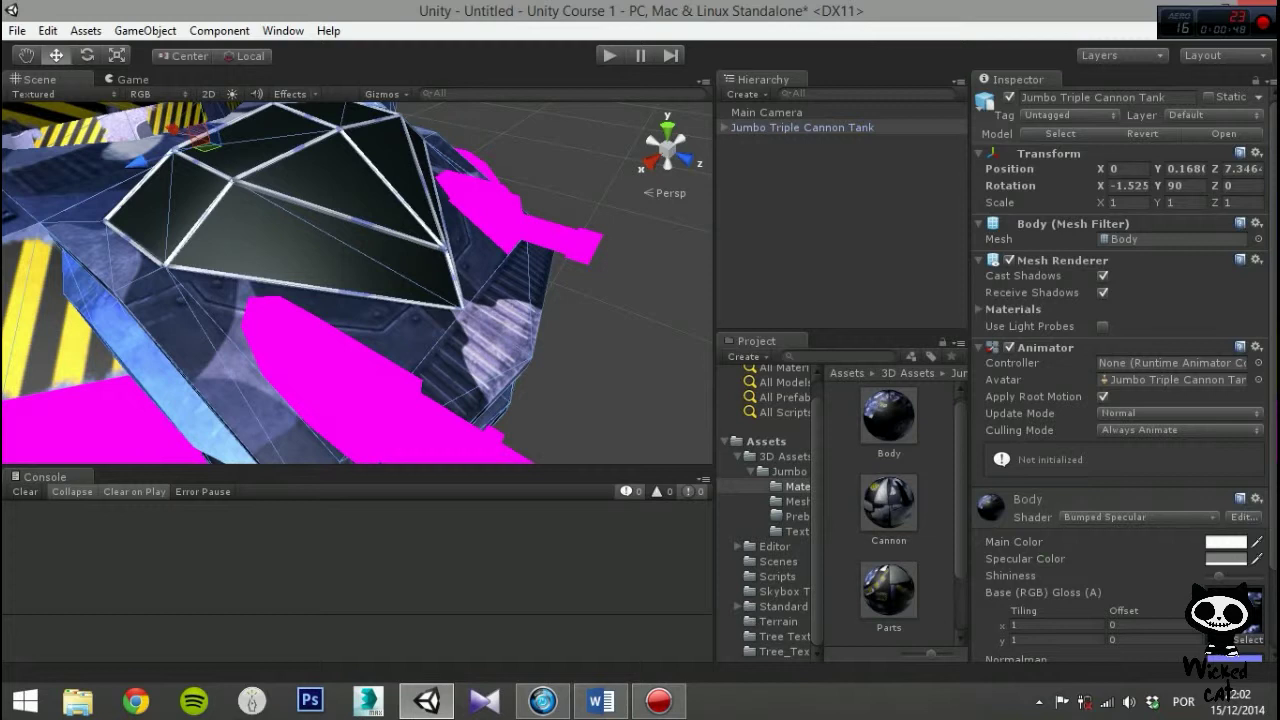
# Step: Apply the Parts material to the pieces of the small multi-barrel guns on the front hull
pyautogui.moveTo(888, 590); pyautogui.dragTo(428, 435)
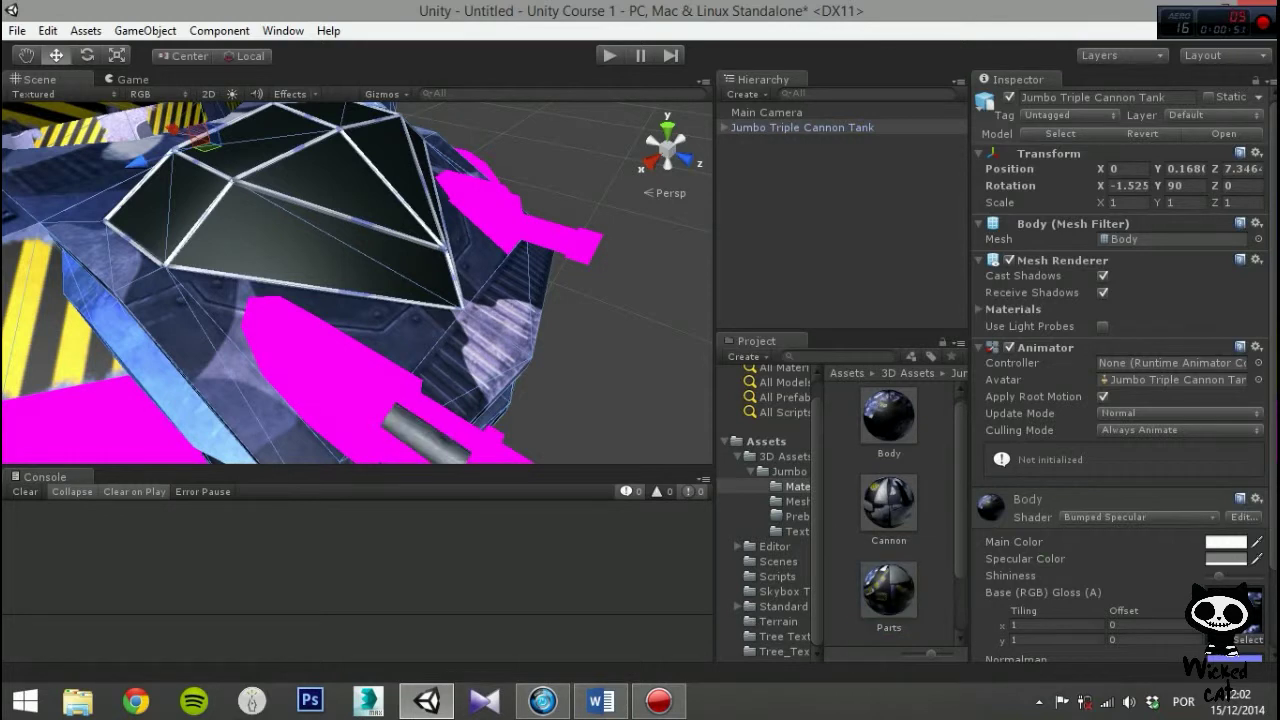
pyautogui.moveTo(330, 290); pyautogui.dragTo(395, 217, button='right')
pyautogui.press('w')
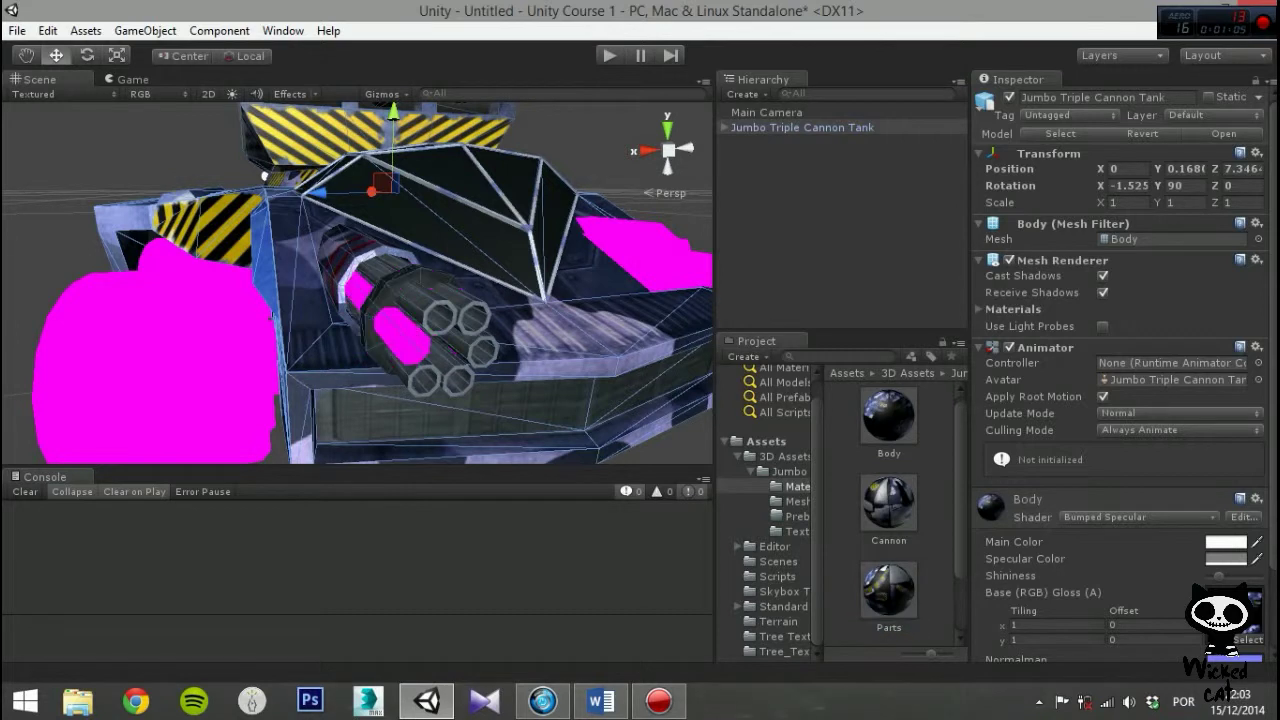
pyautogui.moveTo(887, 583); pyautogui.dragTo(402, 336)
pyautogui.moveTo(402, 336); pyautogui.dragTo(520, 336, button='right')
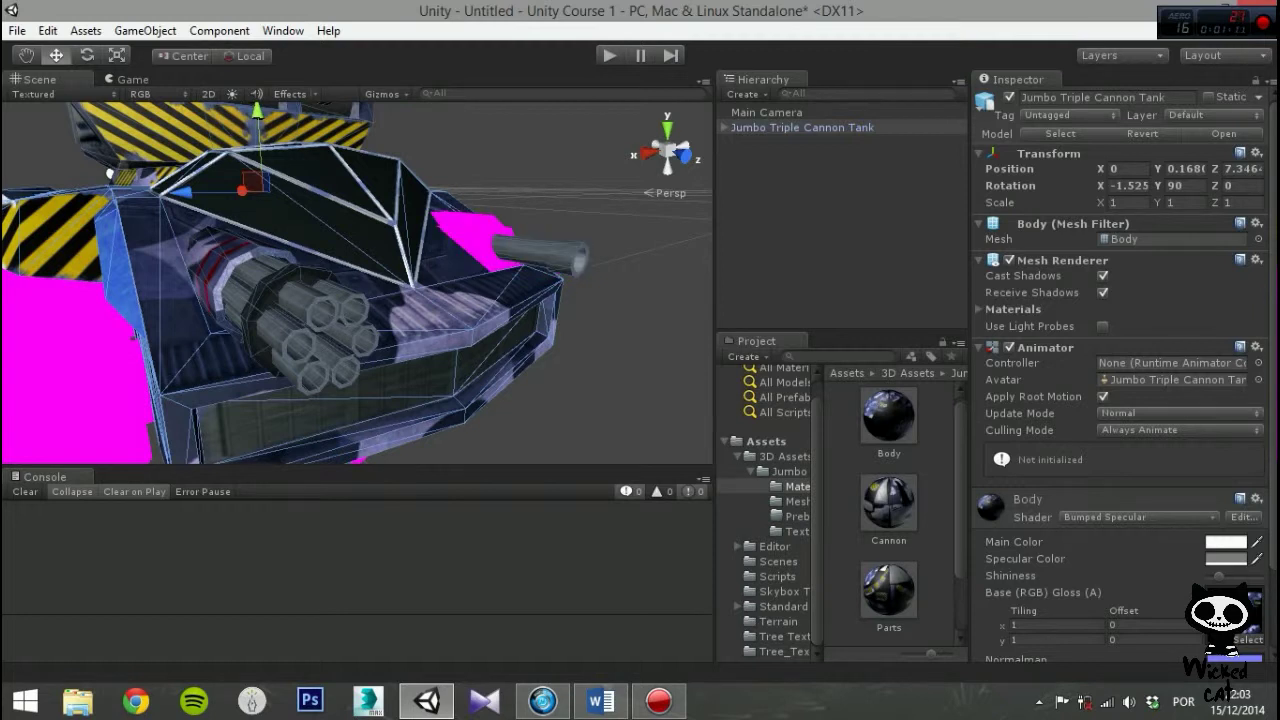
# Step: Apply the Parts material to the cylinder held between the brackets under the tank's front
pyautogui.moveTo(400, 300); pyautogui.dragTo(290, 308, button='right')
pyautogui.scroll(-5, 270, 335)
pyautogui.press('w')
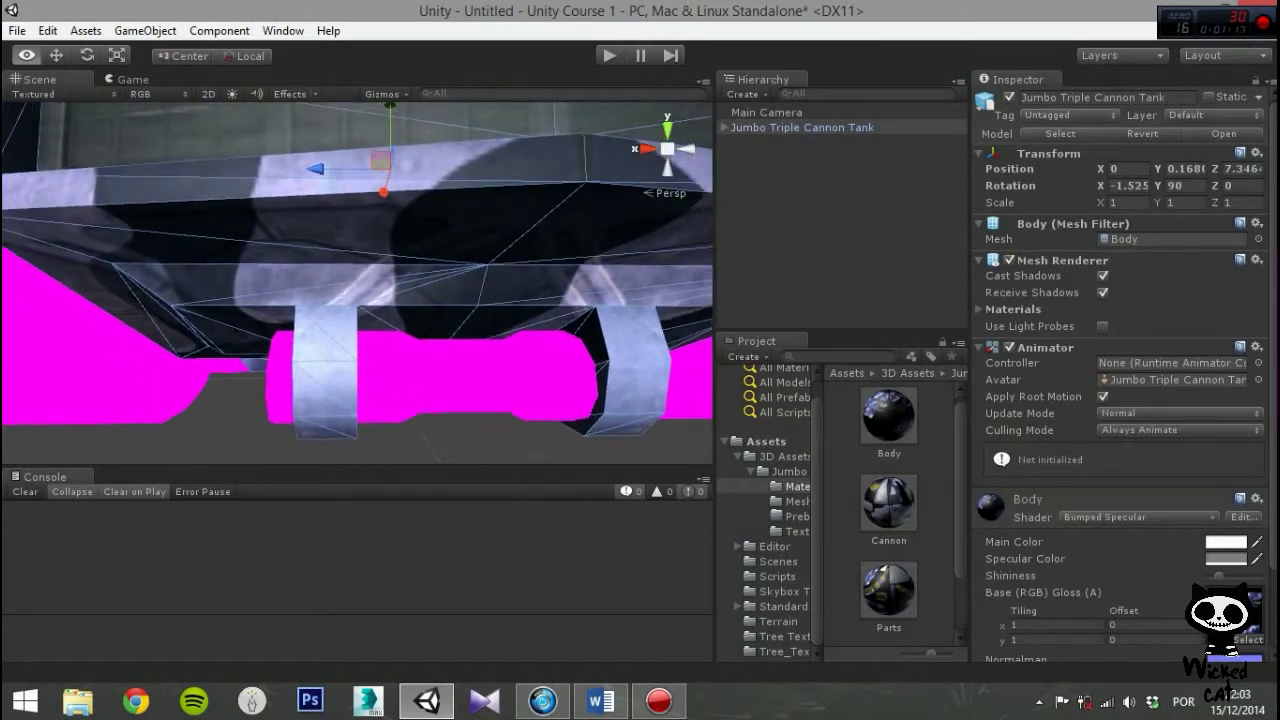
pyautogui.scroll(-5, 357, 283)
pyautogui.scroll(3, 357, 283)
pyautogui.moveTo(889, 590); pyautogui.dragTo(421, 338)
# Step: Apply the Wheels material to the tank's middle and front wheels
pyautogui.scroll(-5, 421, 338)
pyautogui.moveTo(421, 338); pyautogui.dragTo(580, 346, button='right')
pyautogui.press('w')
pyautogui.press('s')
pyautogui.press('w')
pyautogui.press('w')
pyautogui.press('s')
pyautogui.press('w')
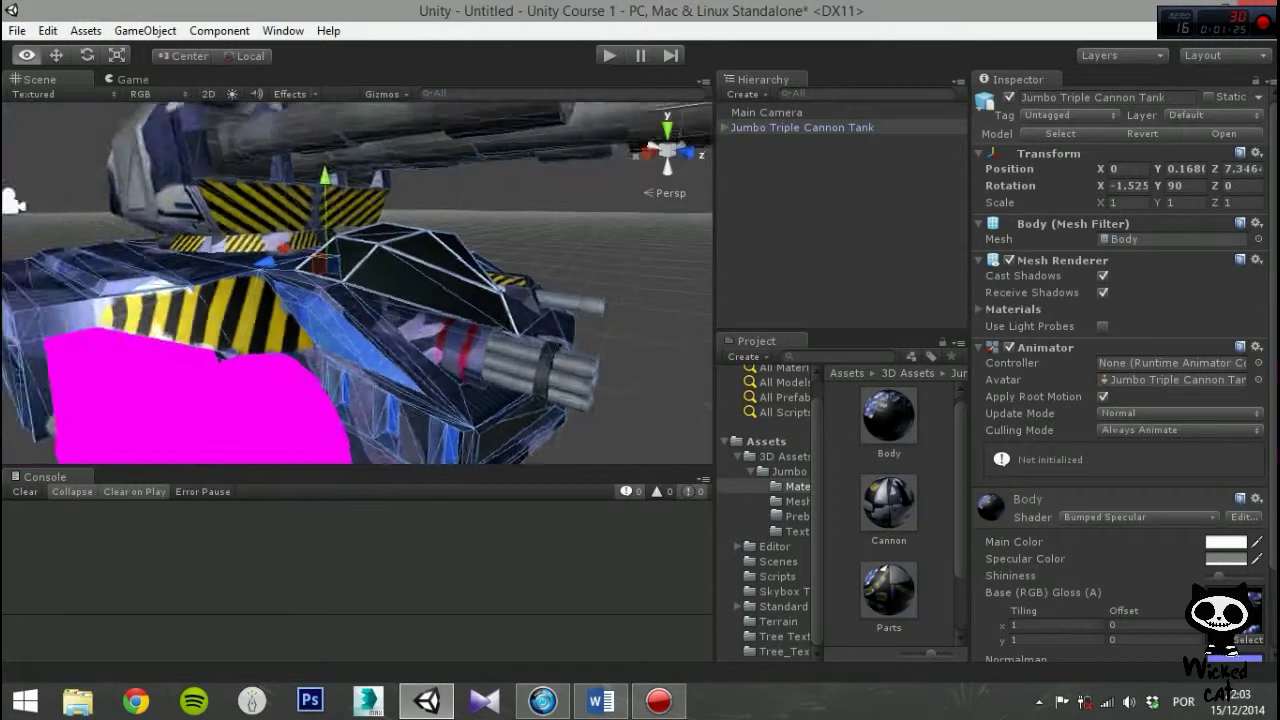
pyautogui.press('f')
pyautogui.scroll(-2, 889, 510)
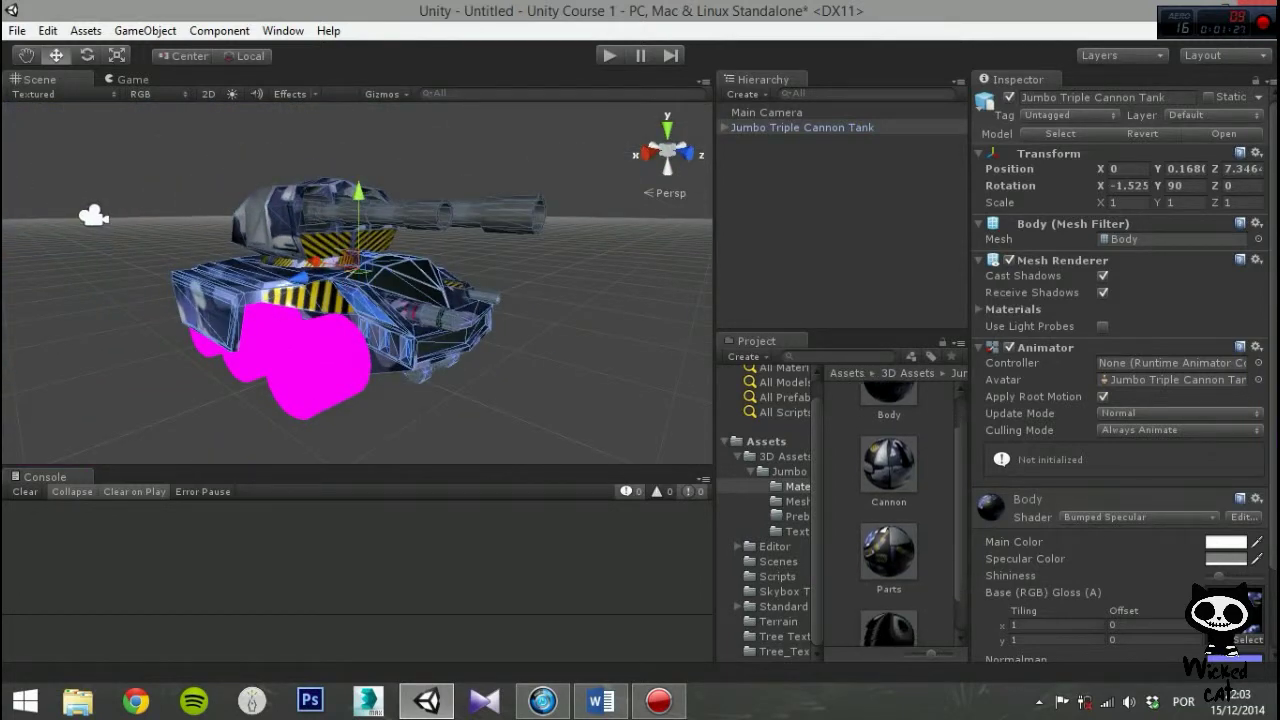
pyautogui.moveTo(889, 596); pyautogui.dragTo(248, 352)
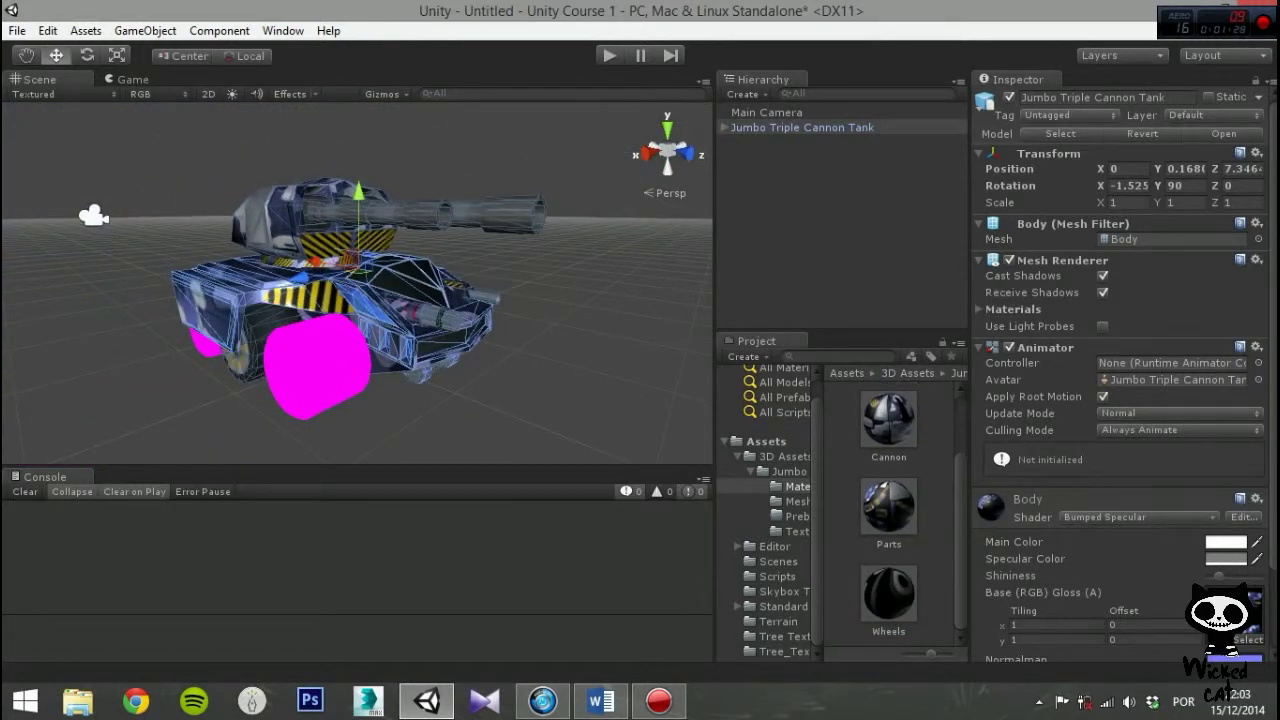
pyautogui.moveTo(889, 596); pyautogui.dragTo(318, 368)
# Step: Apply the Wheels material to the tank's rear wheels
pyautogui.moveTo(318, 368); pyautogui.dragTo(430, 315, button='right')
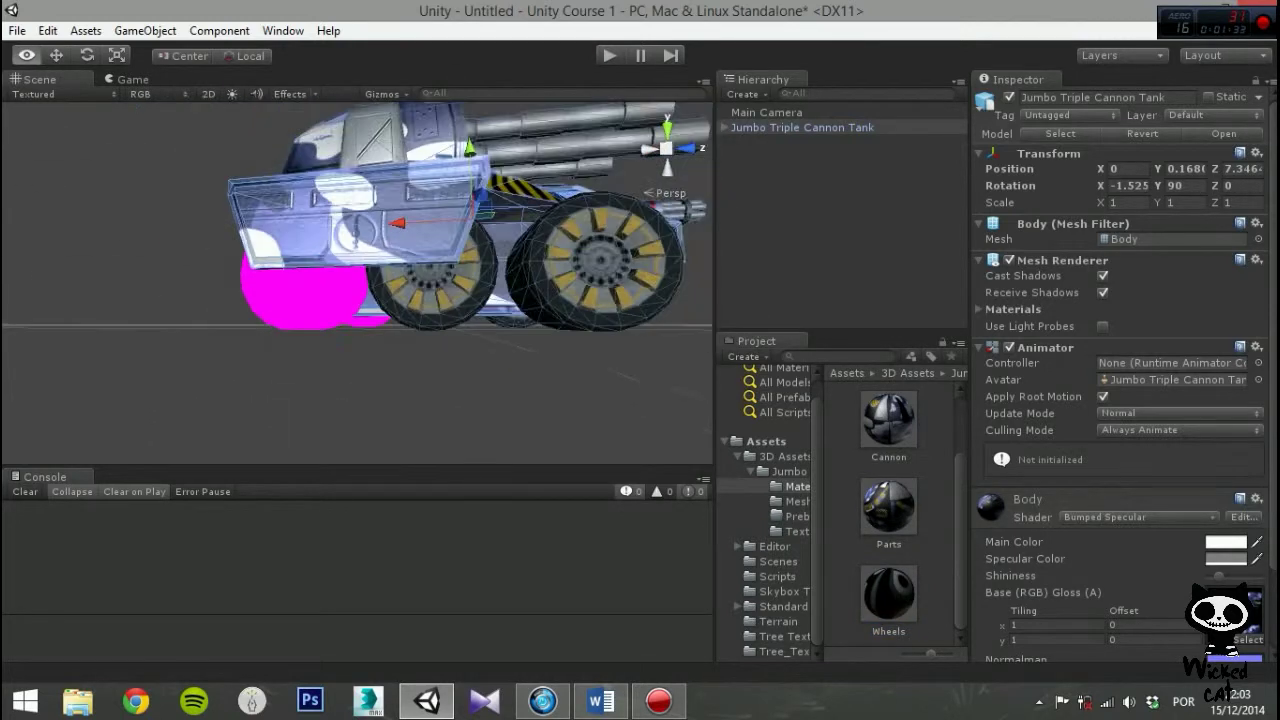
pyautogui.press('w')
pyautogui.moveTo(888, 594); pyautogui.dragTo(305, 300)
pyautogui.moveTo(305, 300); pyautogui.dragTo(285, 335, button='right')
pyautogui.moveTo(290, 250); pyautogui.dragTo(338, 273, button='right')
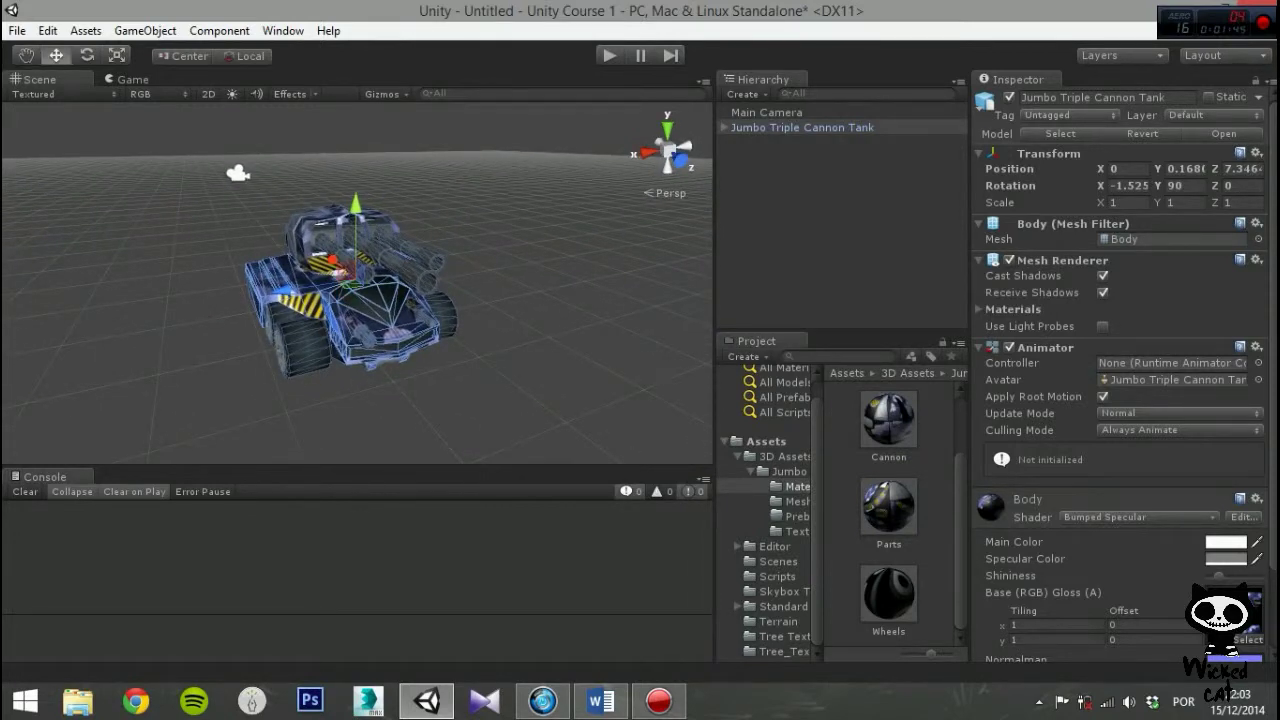
# Step: Align the Main Camera with the current scene view of the tank
pyautogui.click(767, 113)
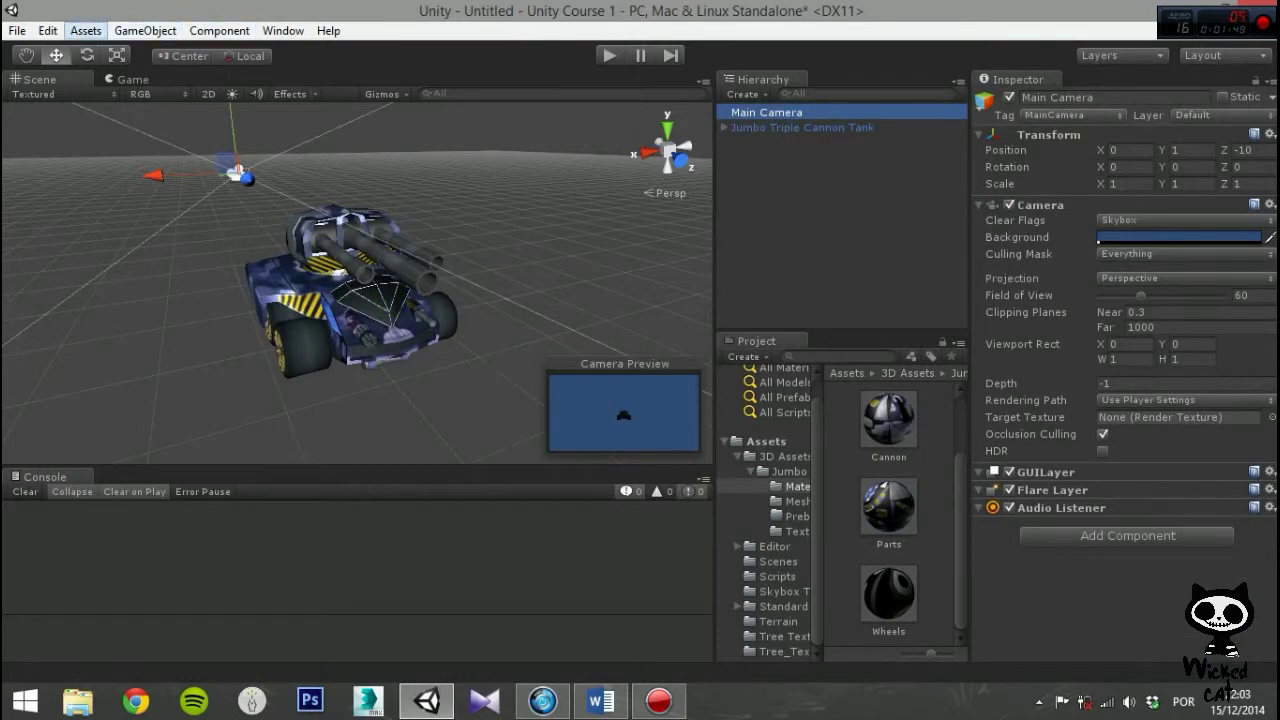
pyautogui.click(86, 30)
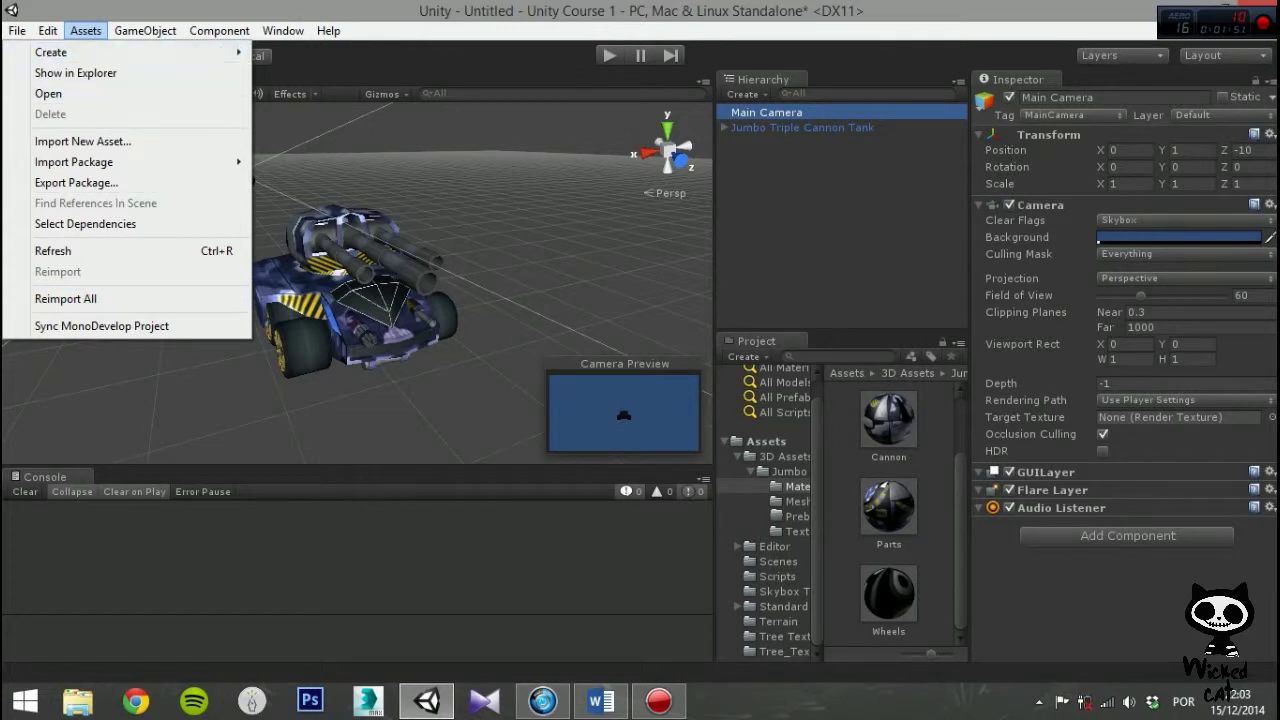
pyautogui.moveTo(145, 31)
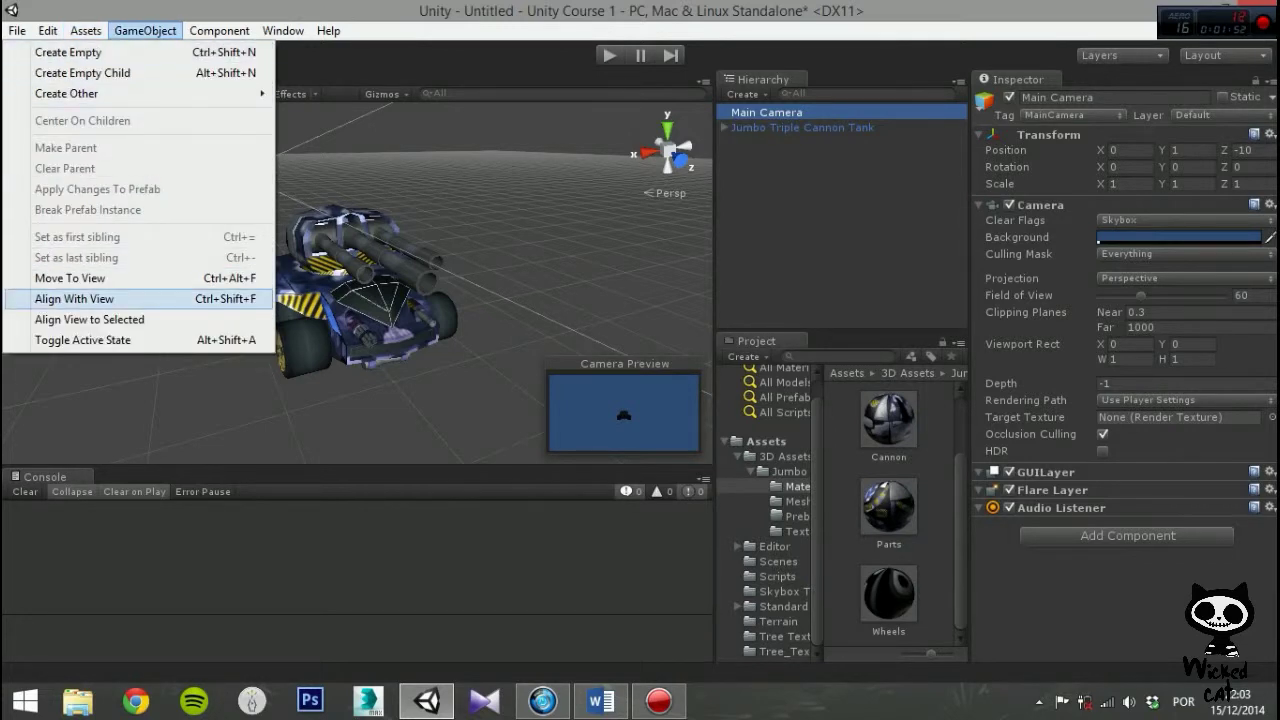
pyautogui.click(74, 298)
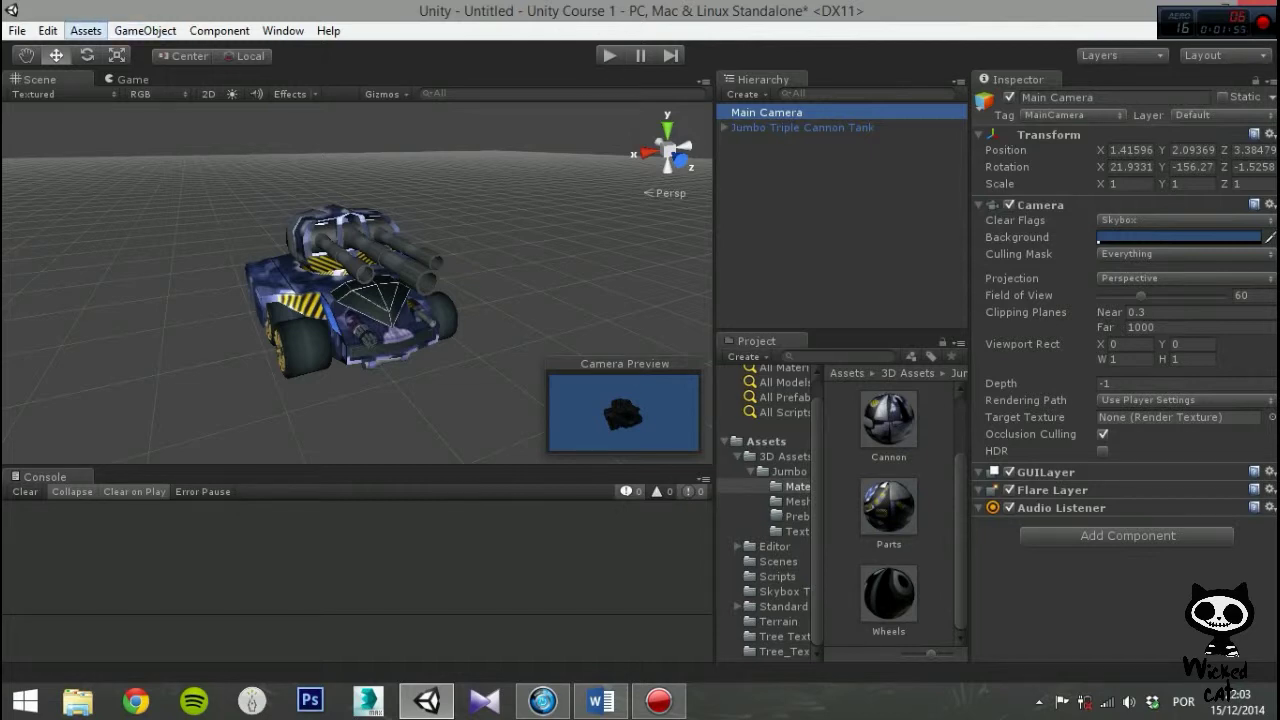
# Step: Add a directional light to the scene, and start Play mode with the Main Camera selected
pyautogui.click(145, 30)
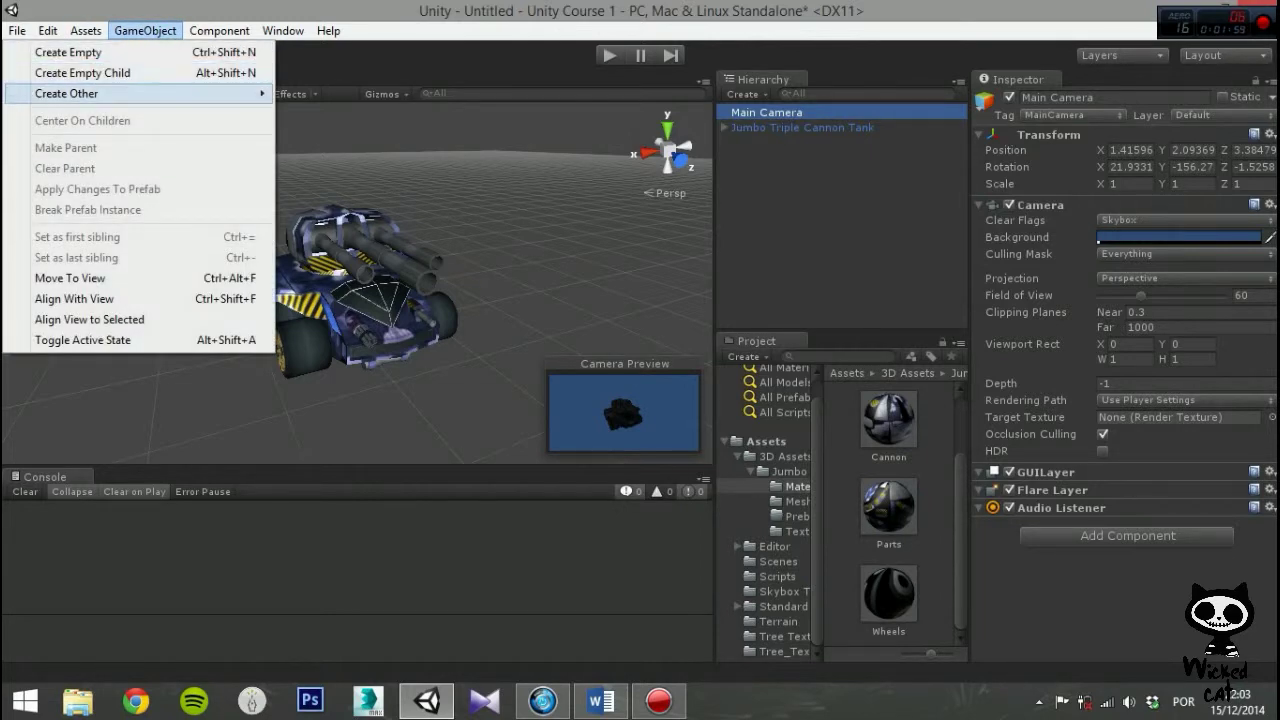
pyautogui.moveTo(66, 93)
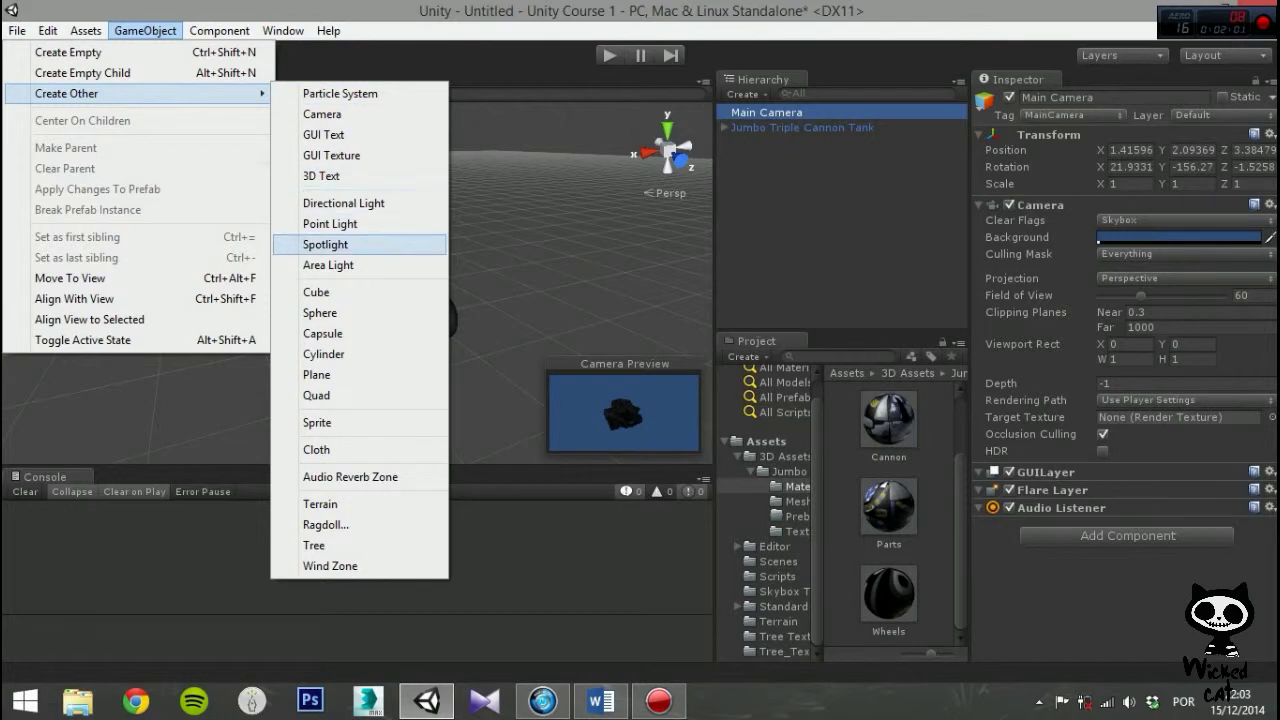
pyautogui.click(343, 203)
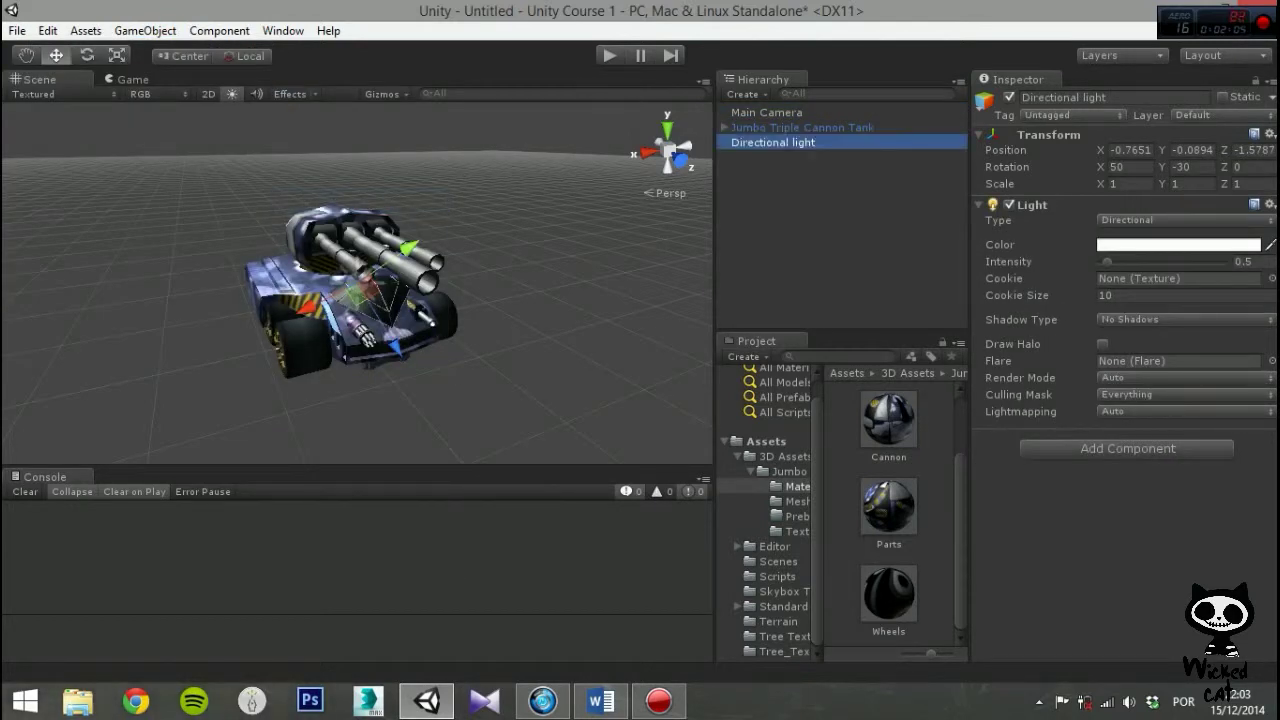
pyautogui.click(767, 113)
pyautogui.click(610, 56)
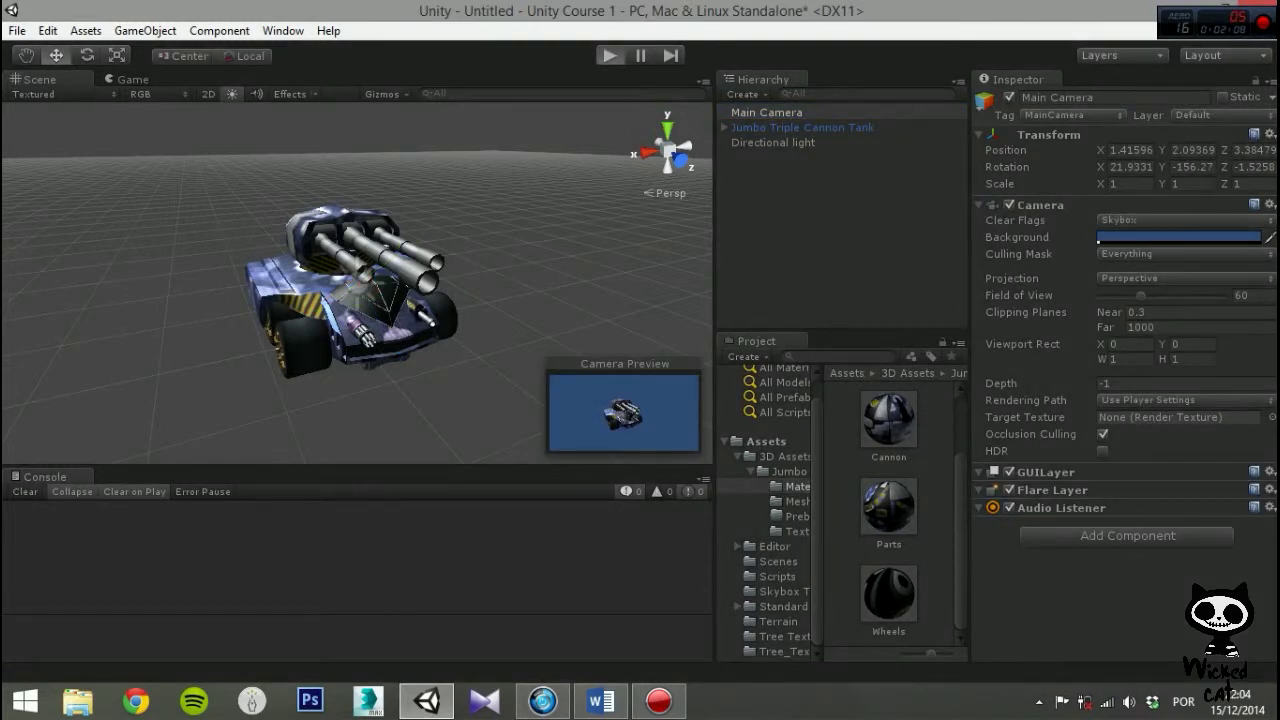